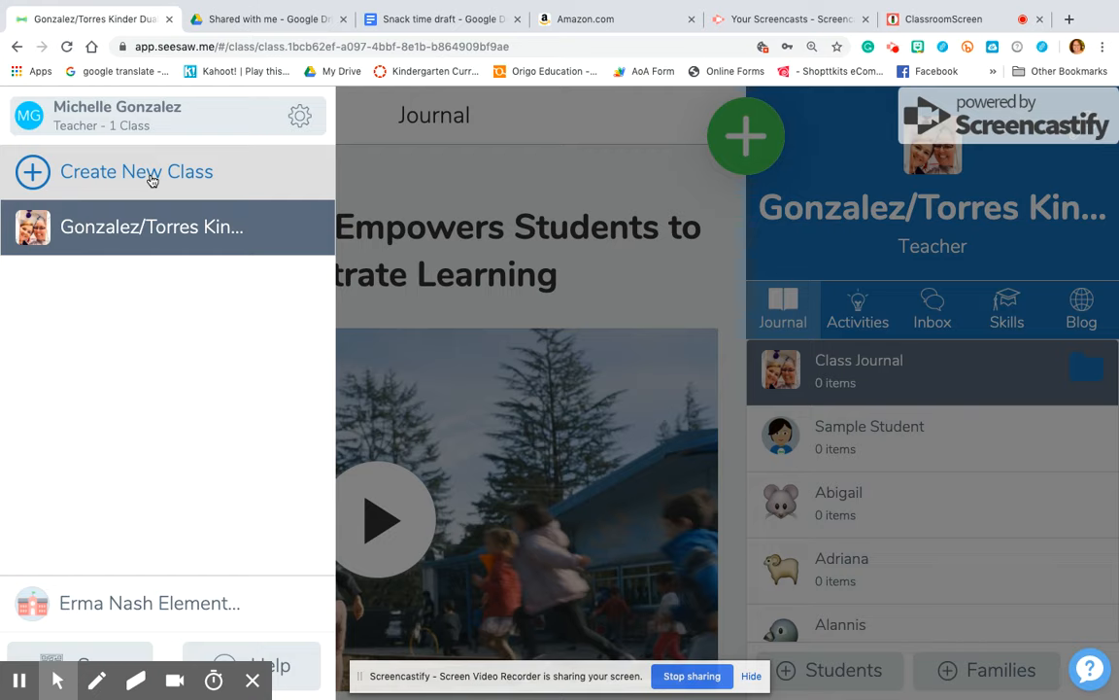
Create a new grade K class named with the teacher's surname
left_click(125, 171)
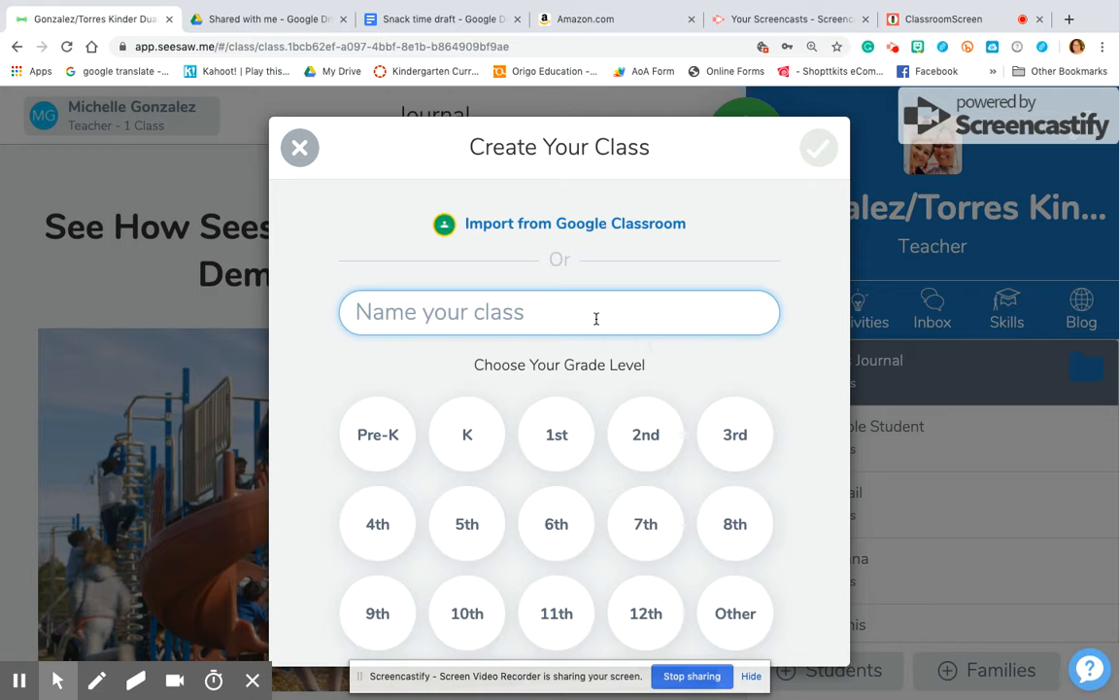
type("Gonza")
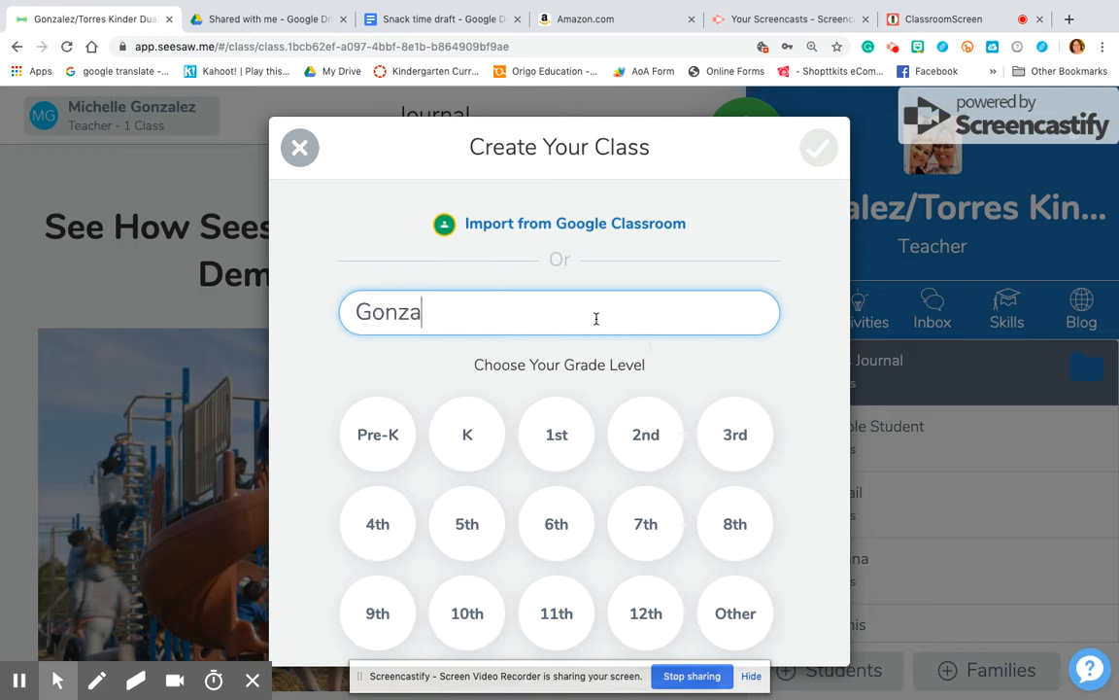
type("lez")
left_click(465, 430)
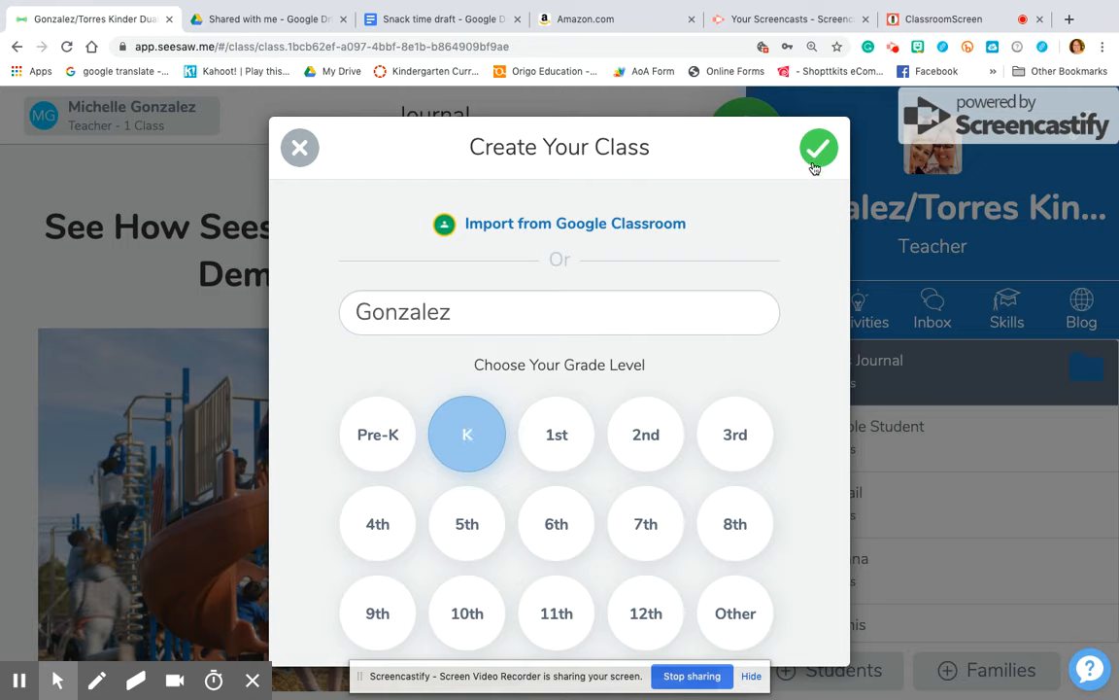
left_click(812, 162)
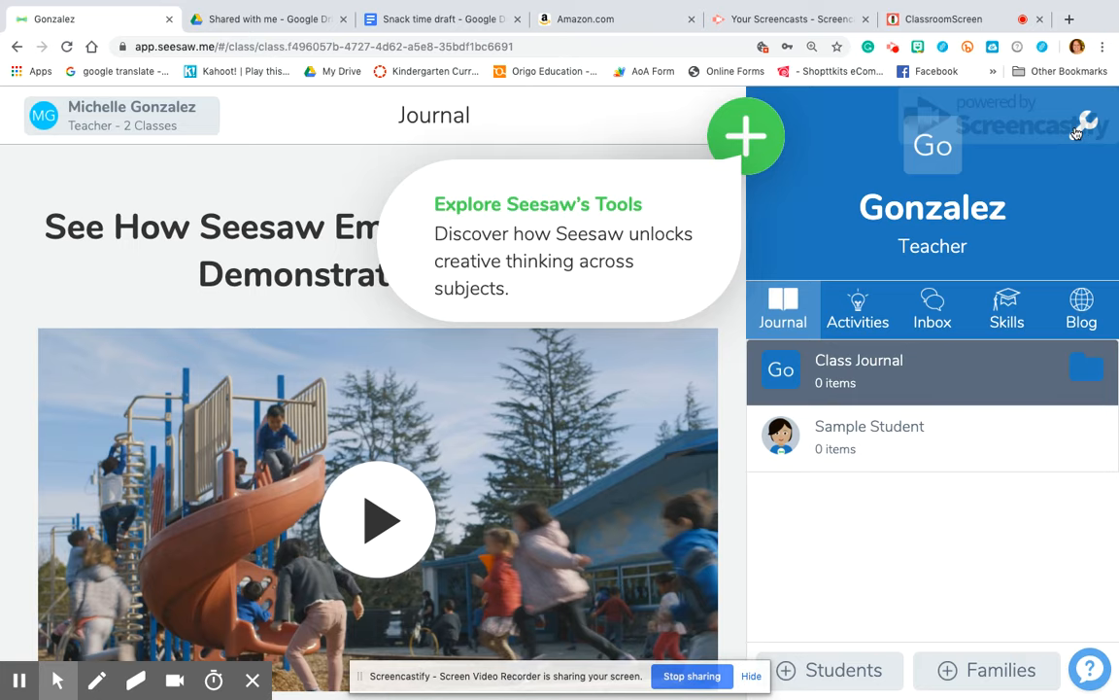
Change the class theme colour to Seafoam in Class Settings
left_click(1076, 131)
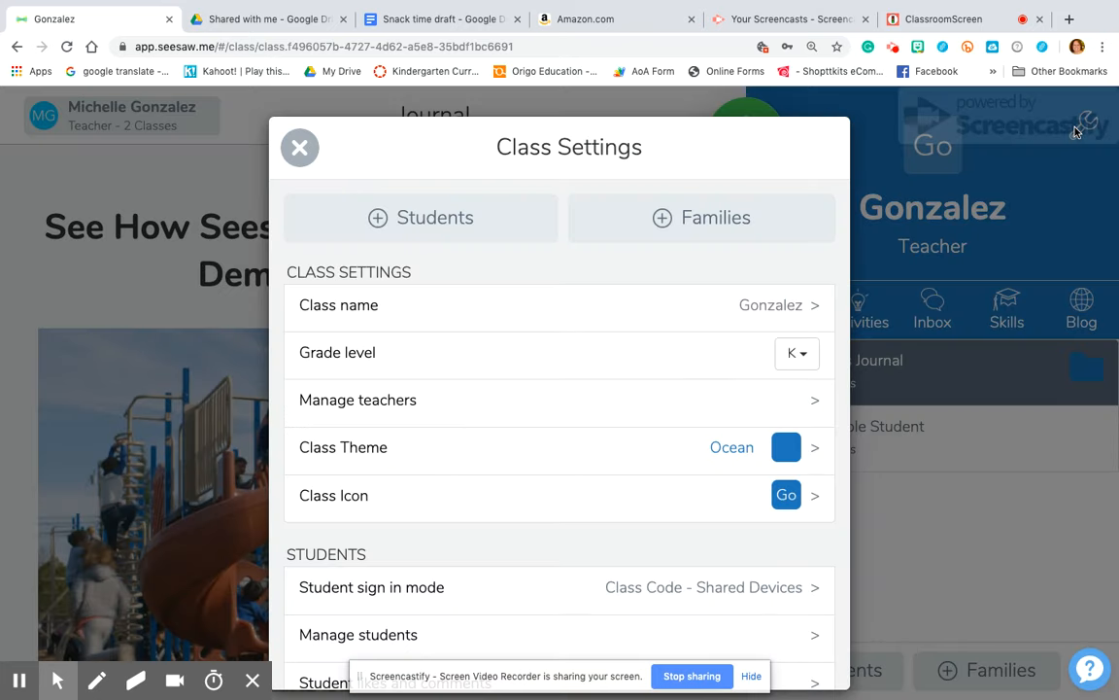
scroll(702, 200, "down", 1)
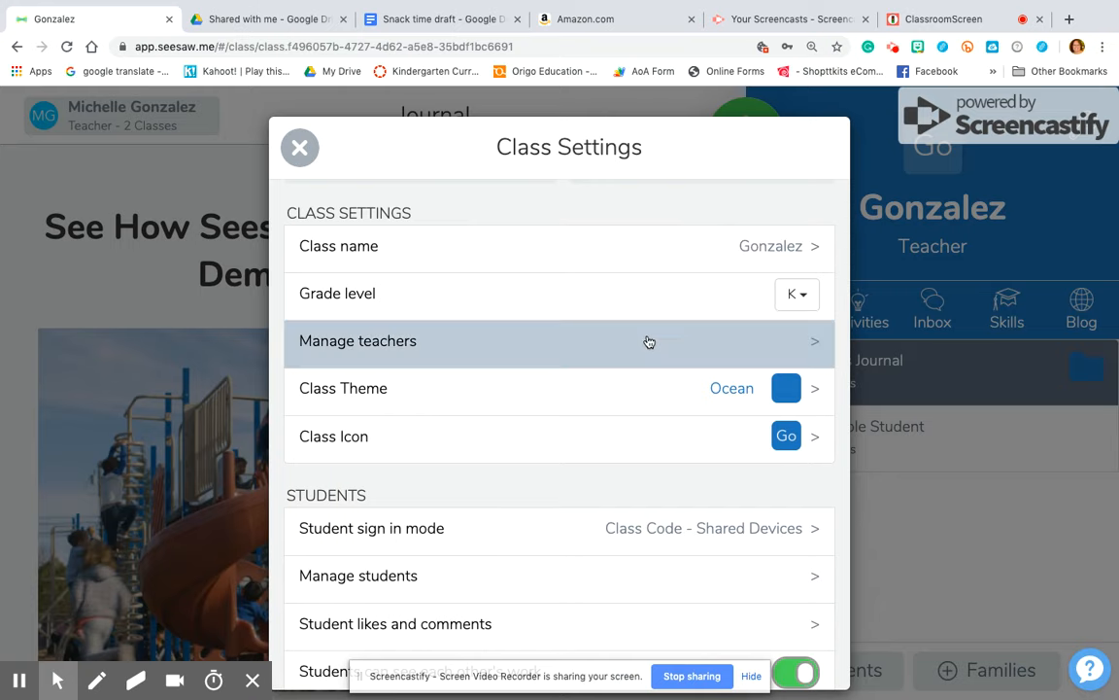
left_click(679, 399)
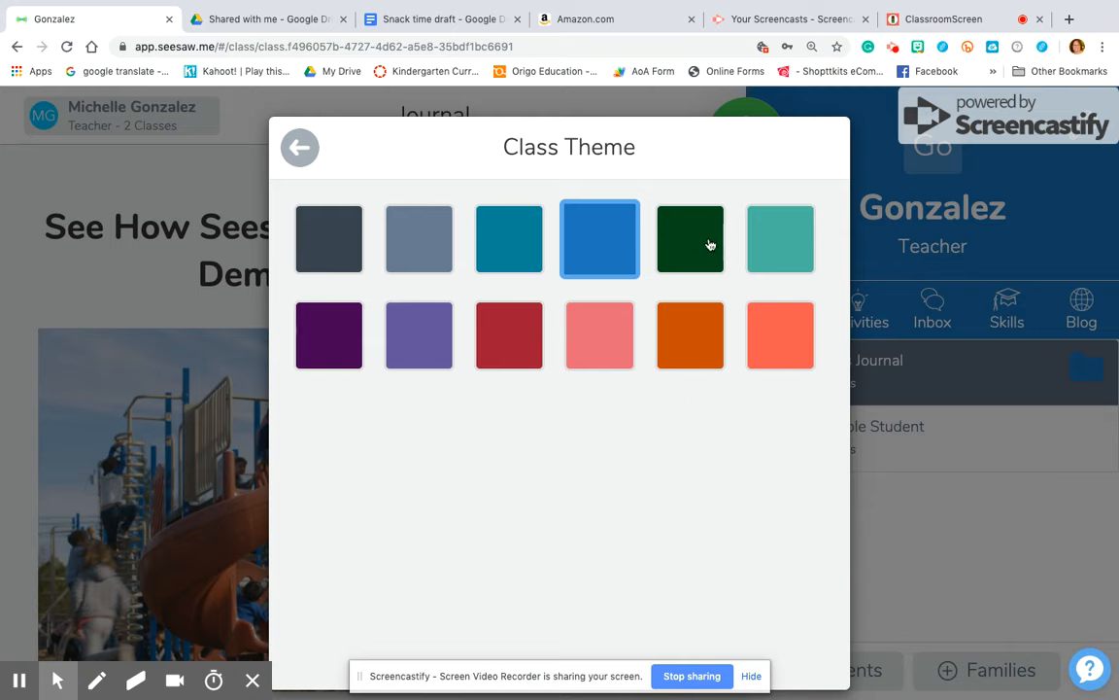
left_click(778, 249)
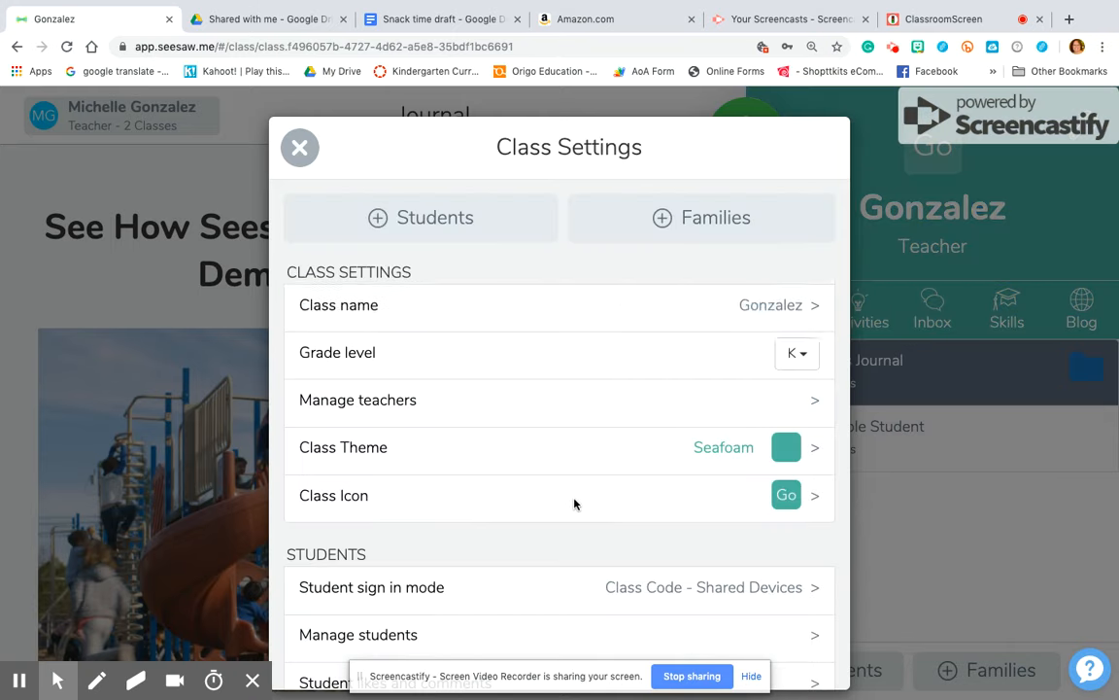
Keep the student sign-in mode on Class Code - Shared Devices
scroll(574, 504, "down", 5)
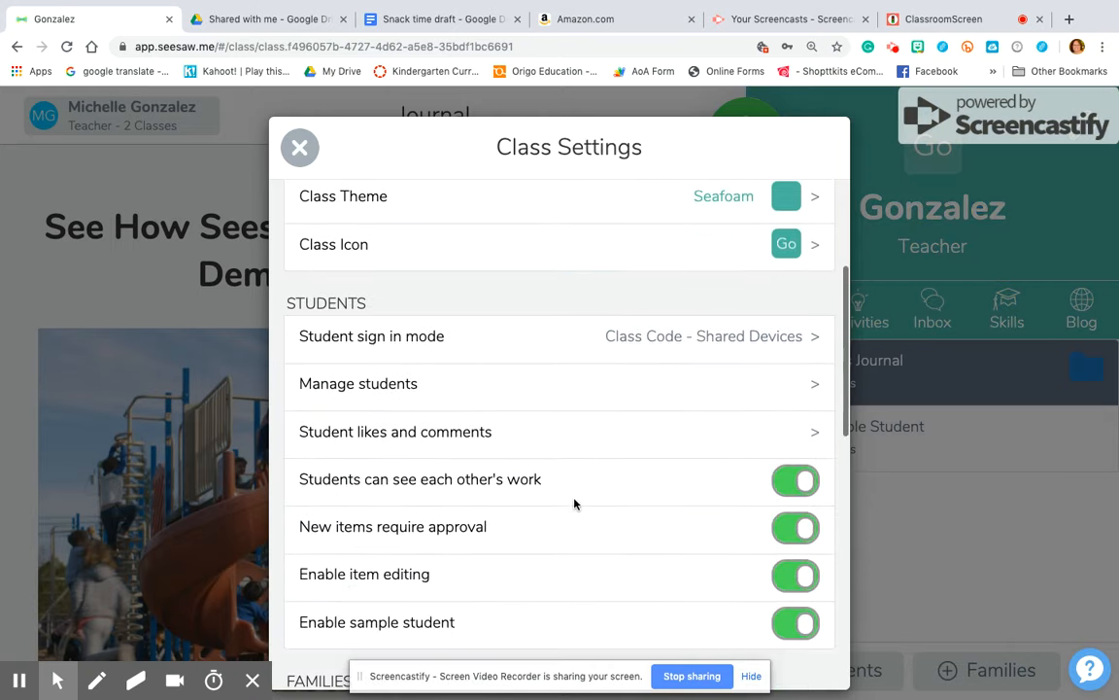
left_click(572, 347)
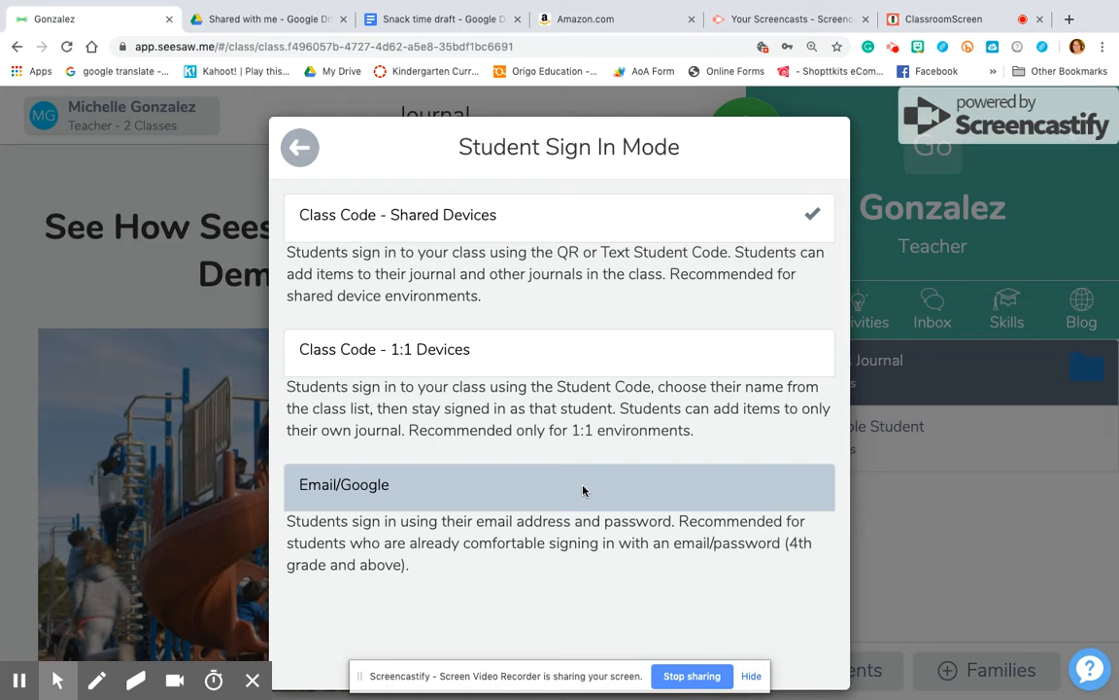
left_click(554, 242)
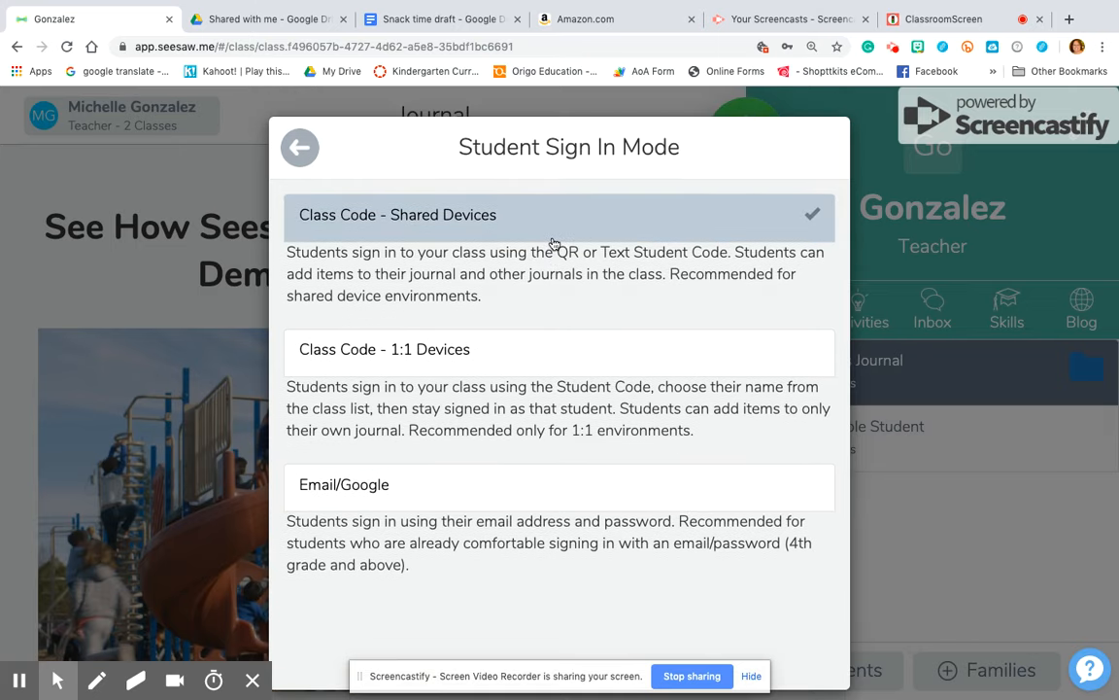
left_click(300, 147)
scroll(471, 313, "down", 4)
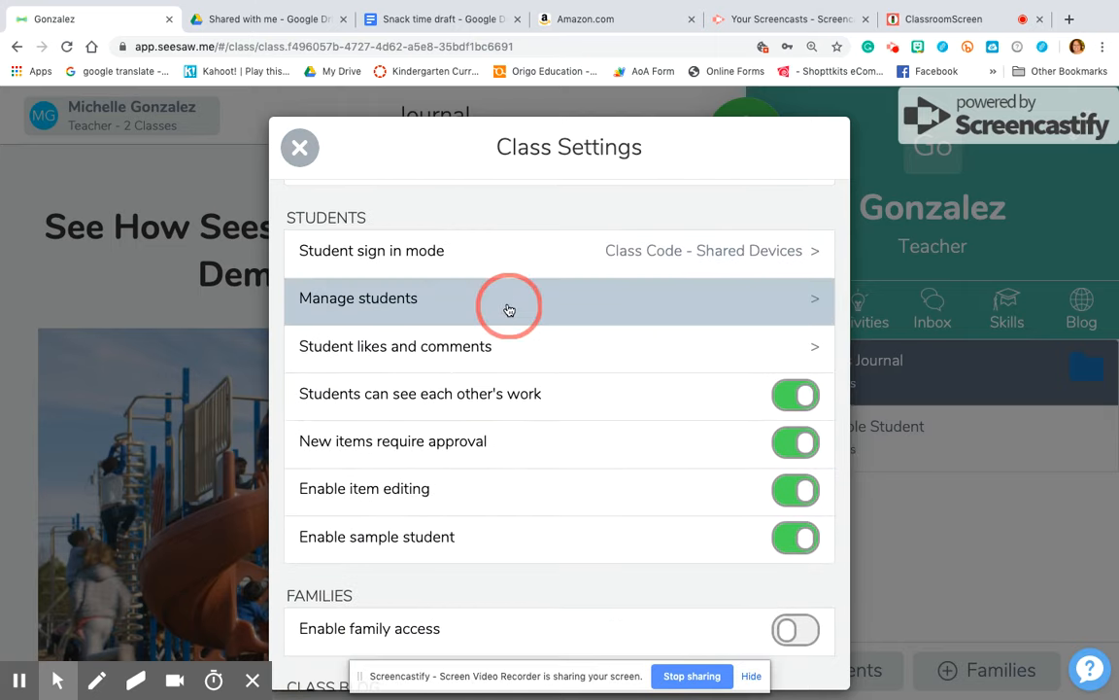
left_click(506, 310)
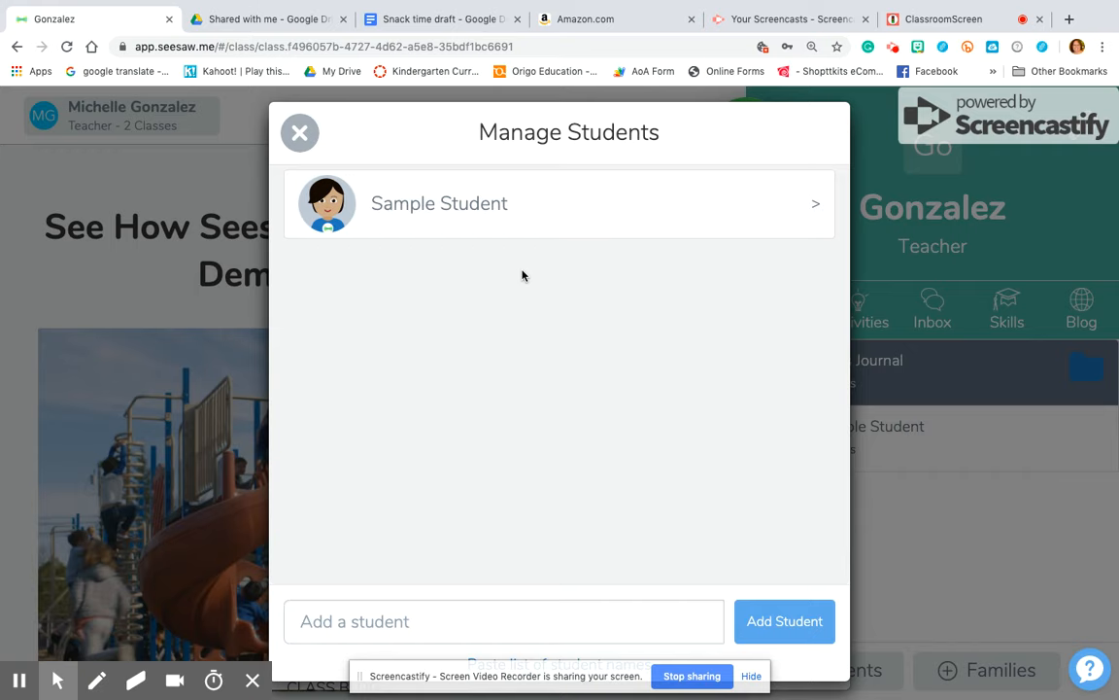
Enter students named Student 1, Student 2 and Student 3, then open Student 1's record
left_click(581, 611)
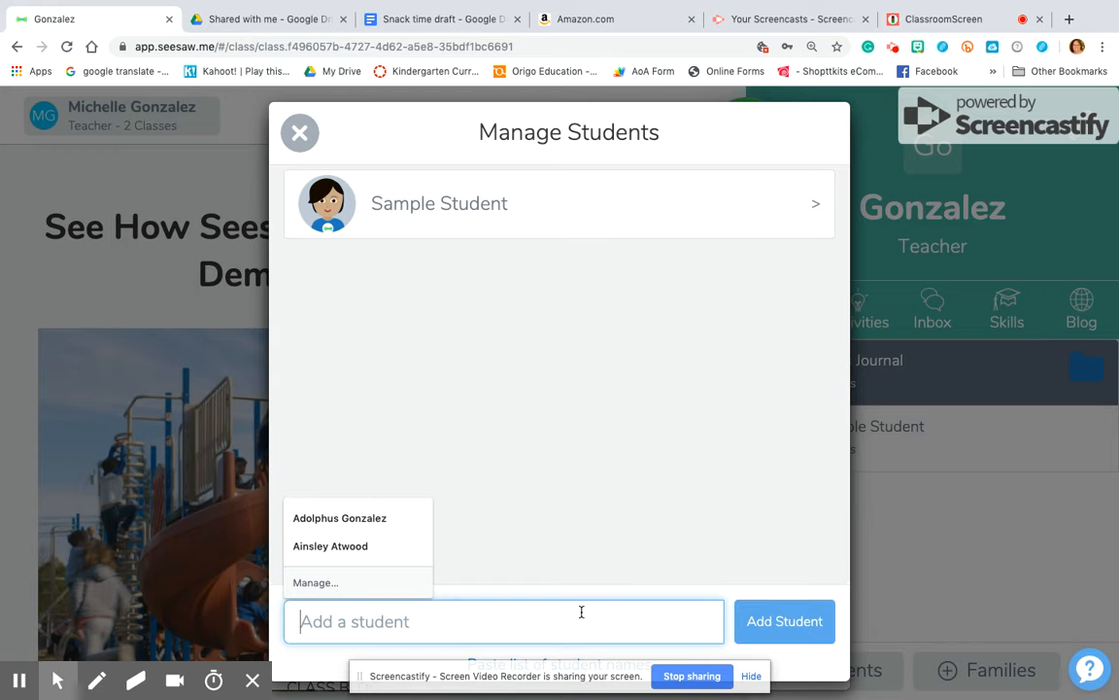
type("Student")
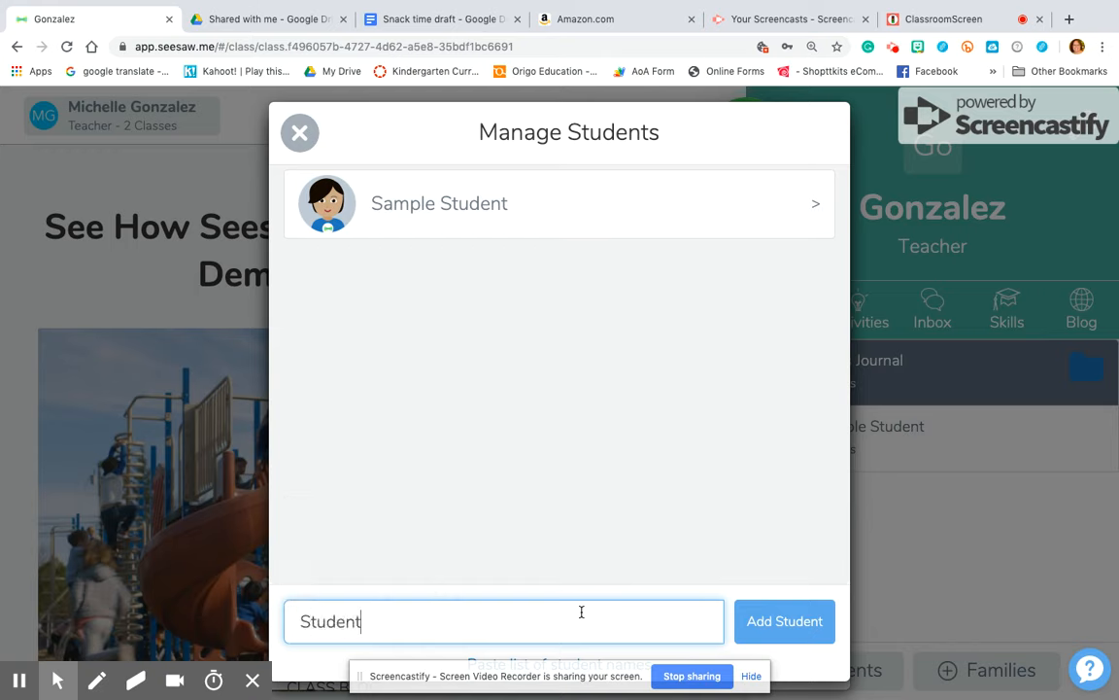
type(" 1")
key("BackSpace")
type("1")
key("Return")
type("Student 2")
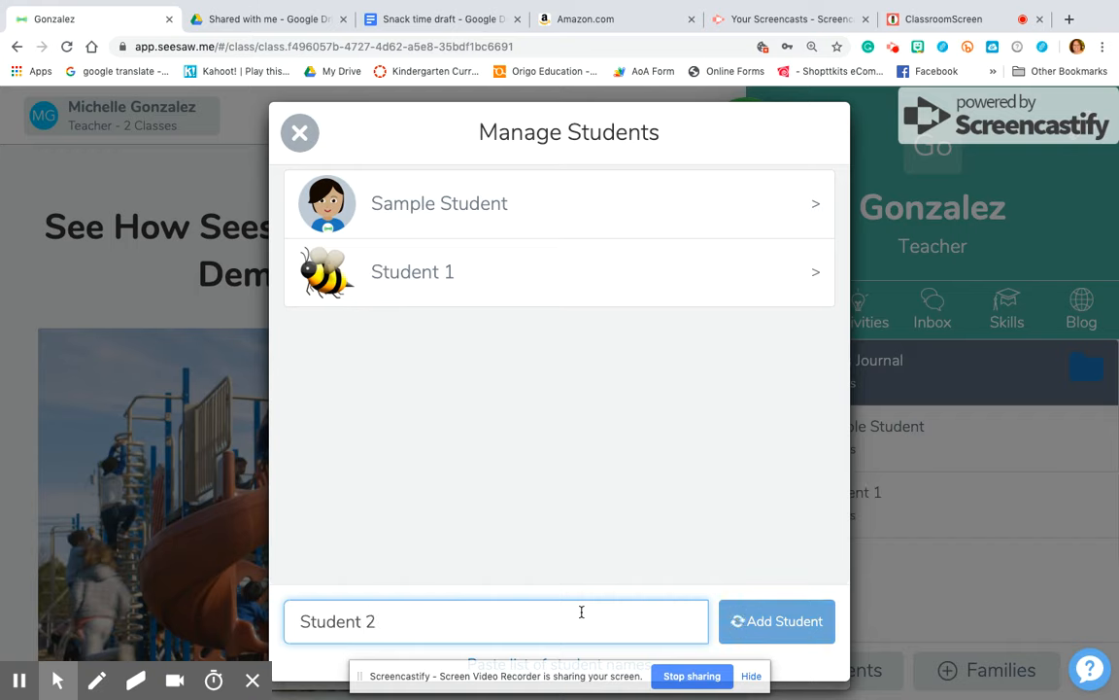
key("Return")
type("Student ")
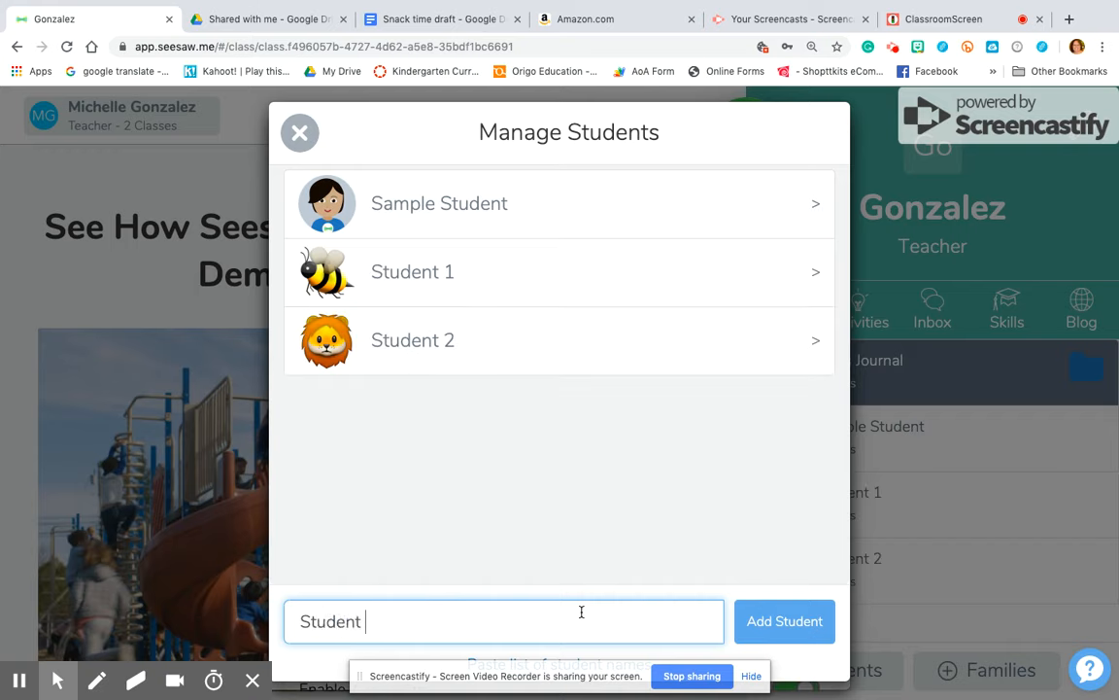
type("3")
key("Return")
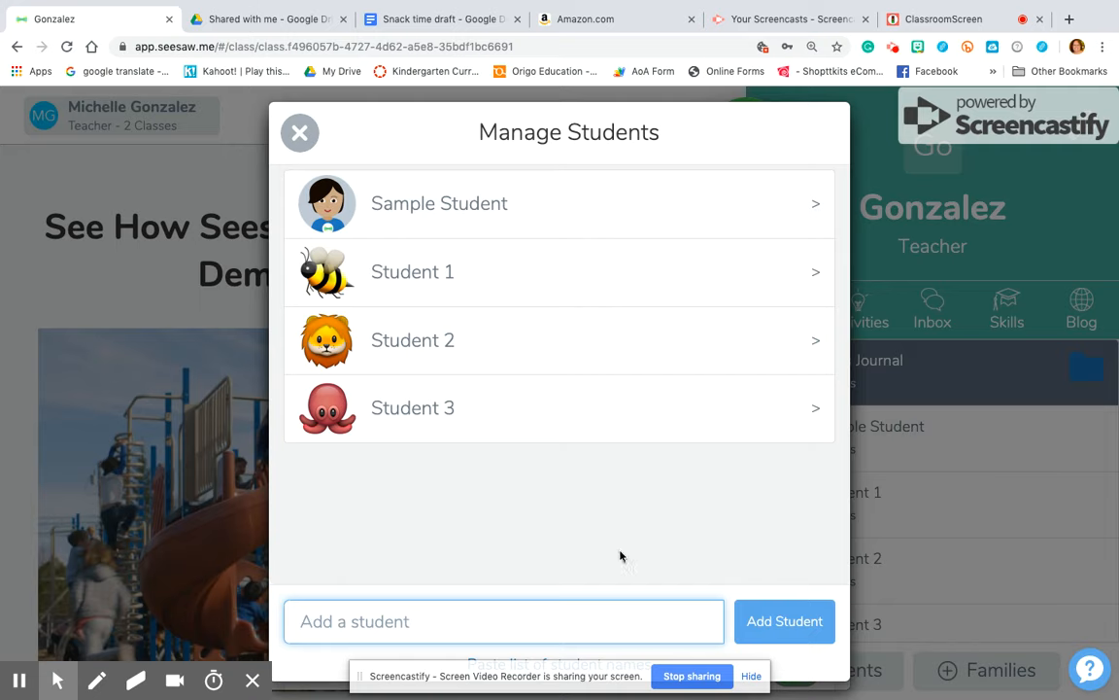
left_click(626, 282)
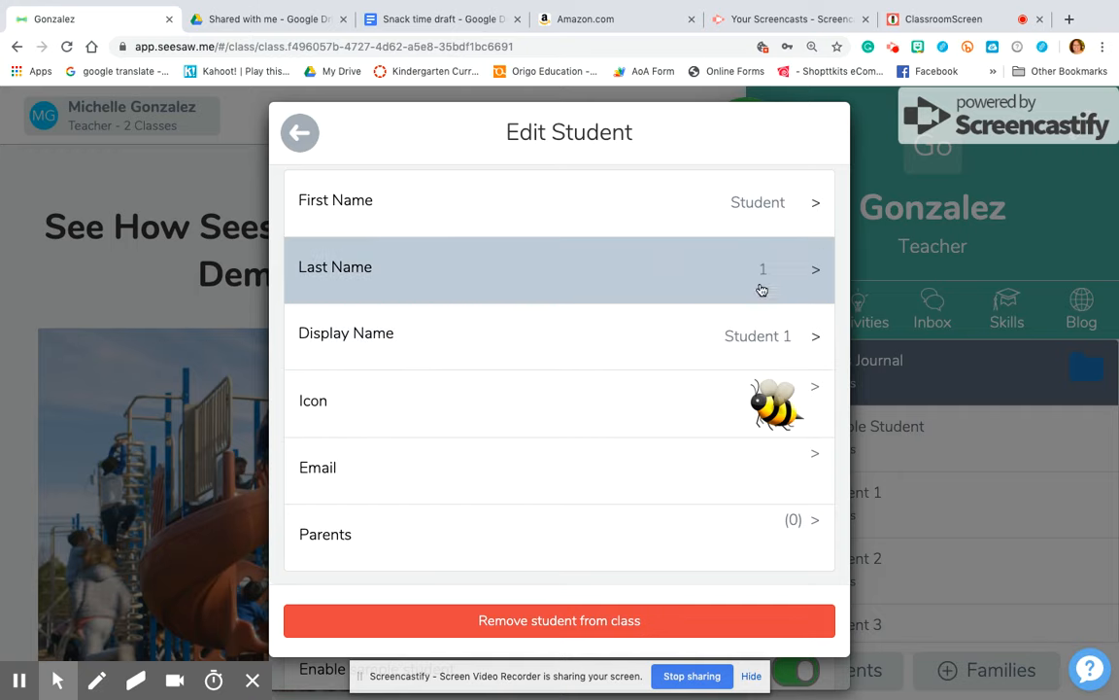
Review Student 1's display name and bee icon without changing them
left_click(737, 332)
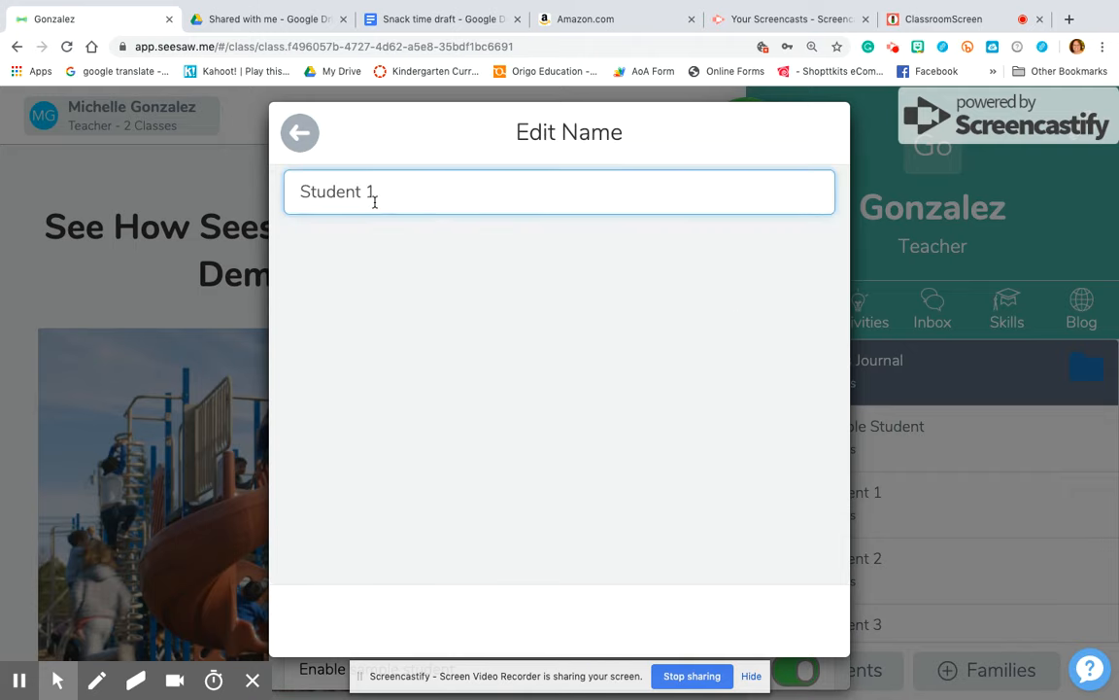
left_click(297, 139)
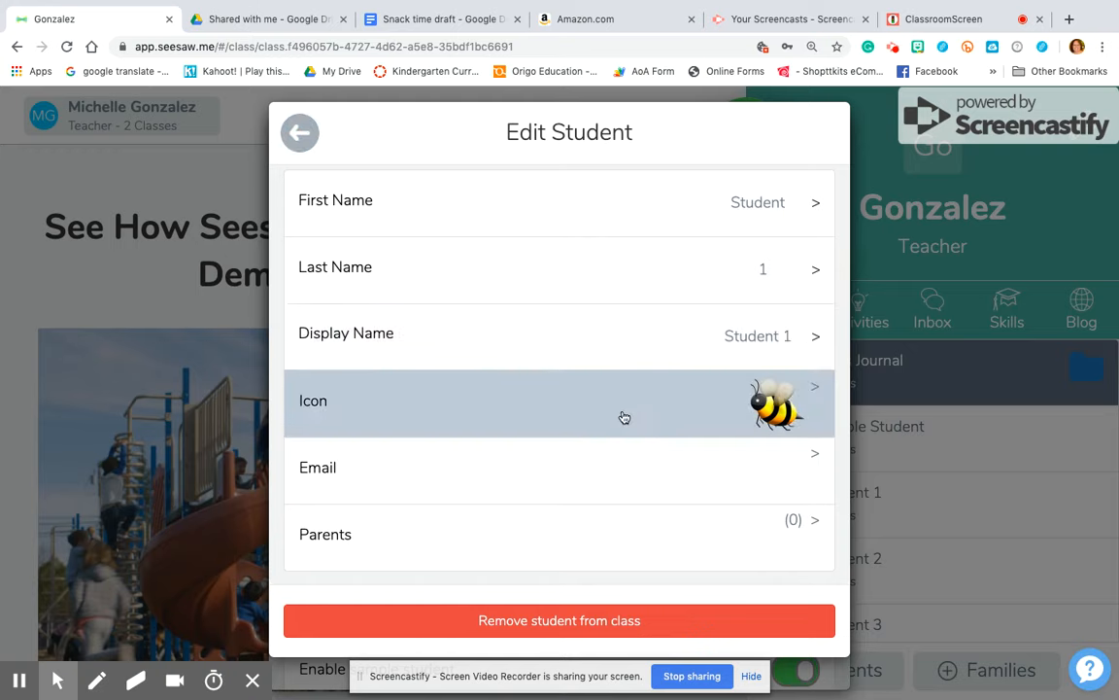
left_click(624, 416)
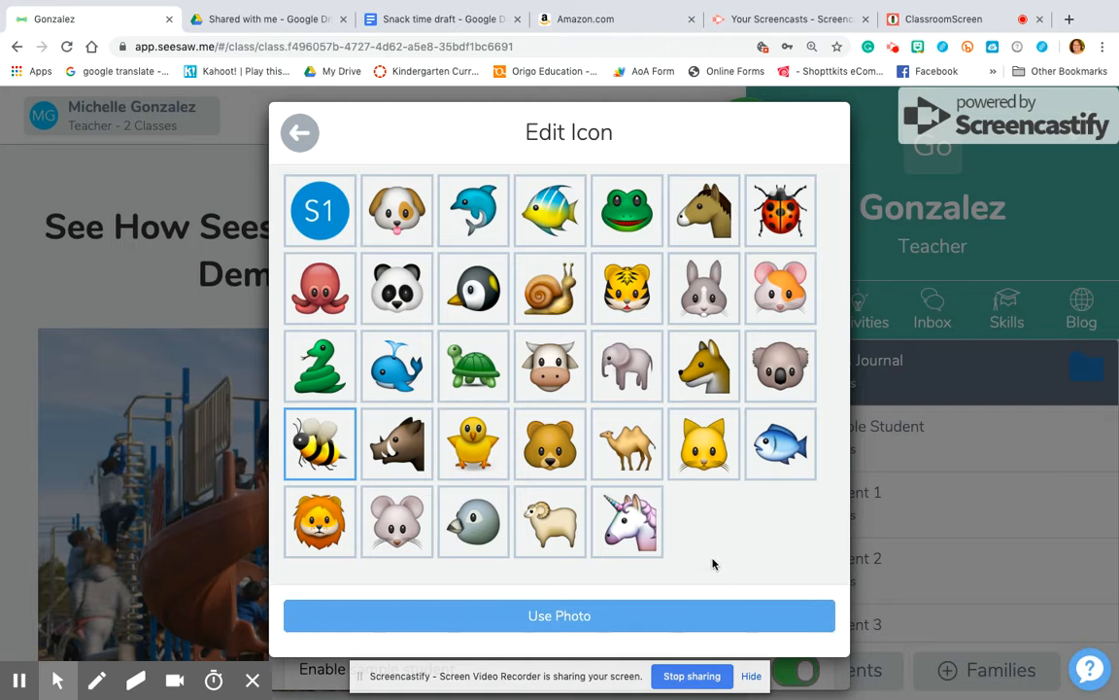
left_click(301, 135)
scroll(520, 391, "down", 1)
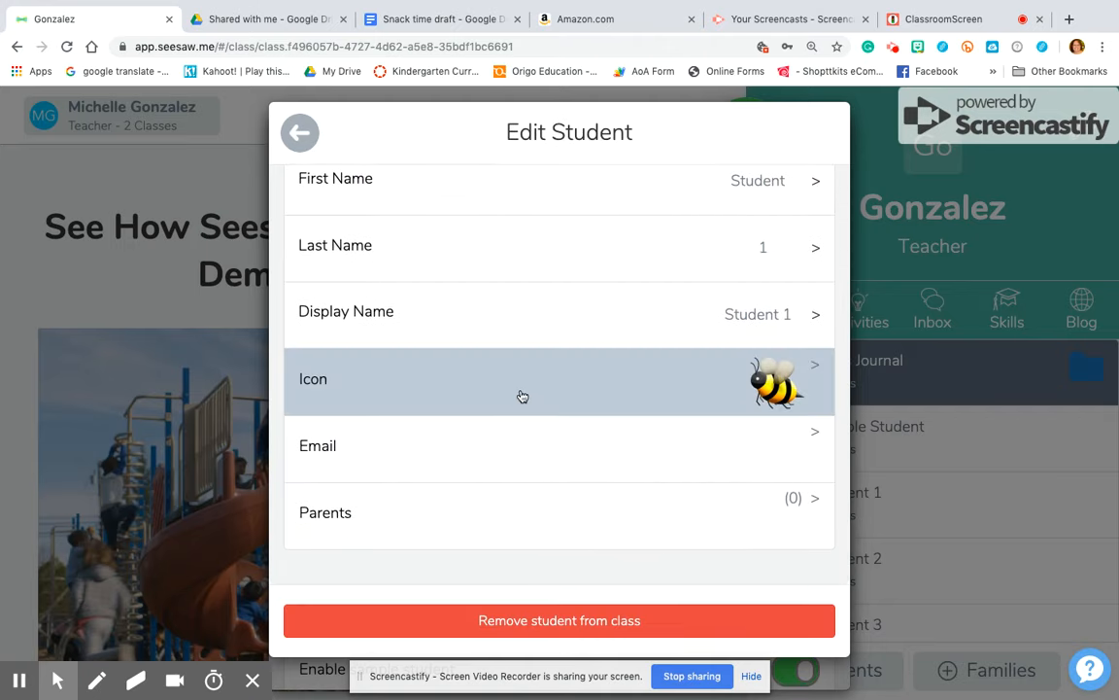
Check Student 1's empty email and connected parents, then return to Class Settings
left_click(537, 432)
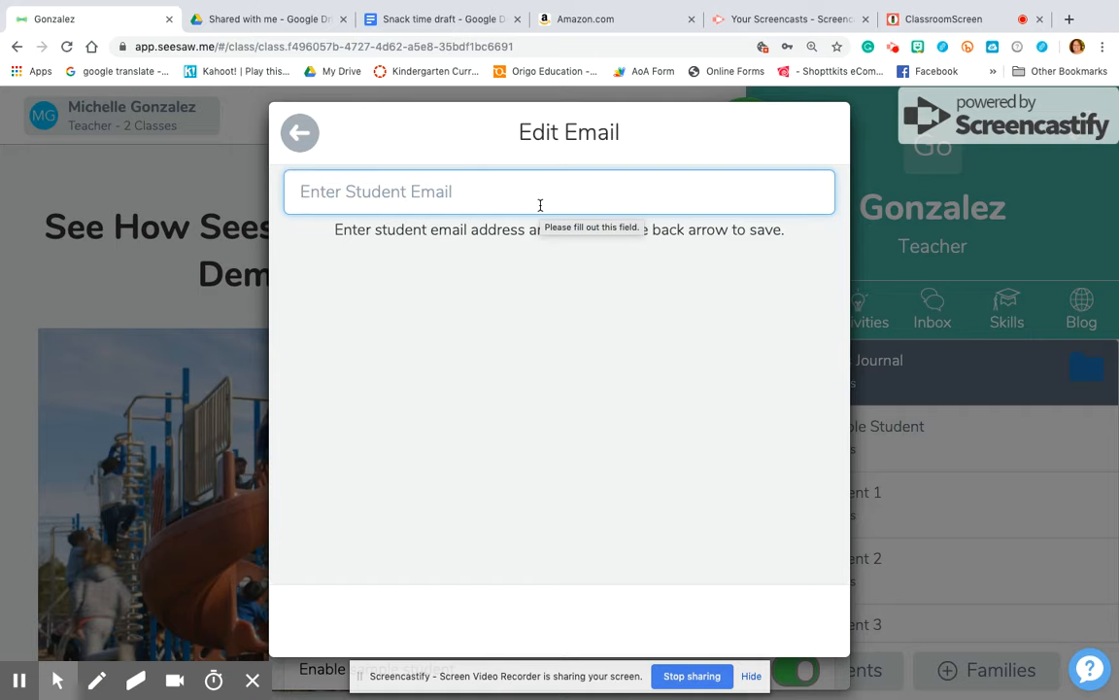
left_click(300, 133)
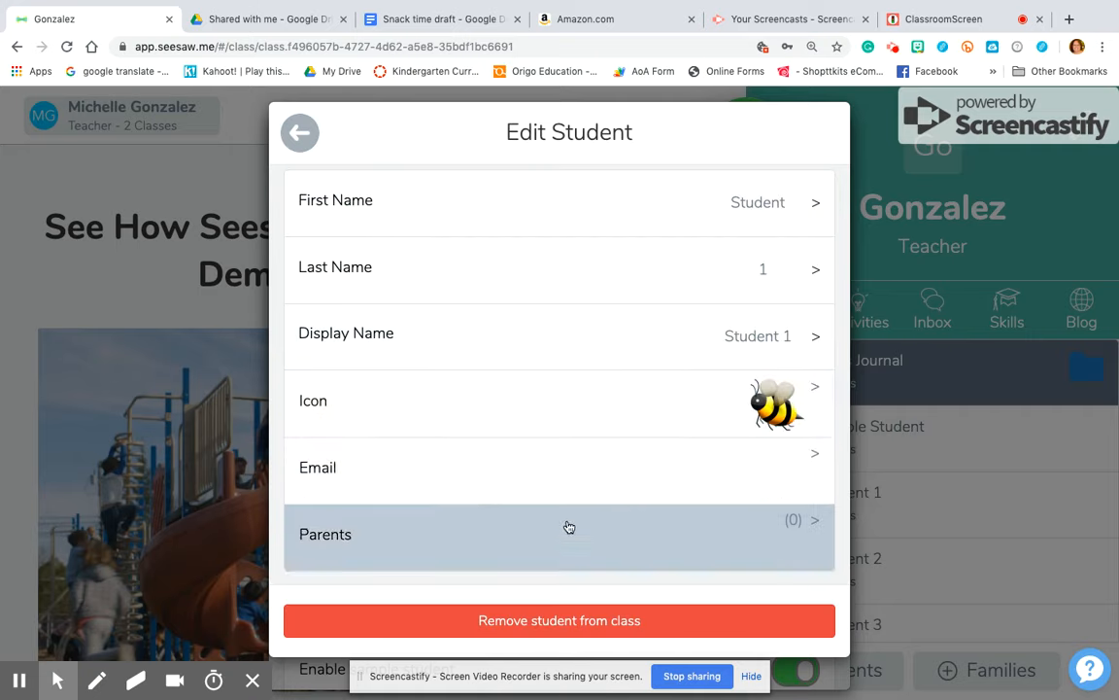
left_click(570, 528)
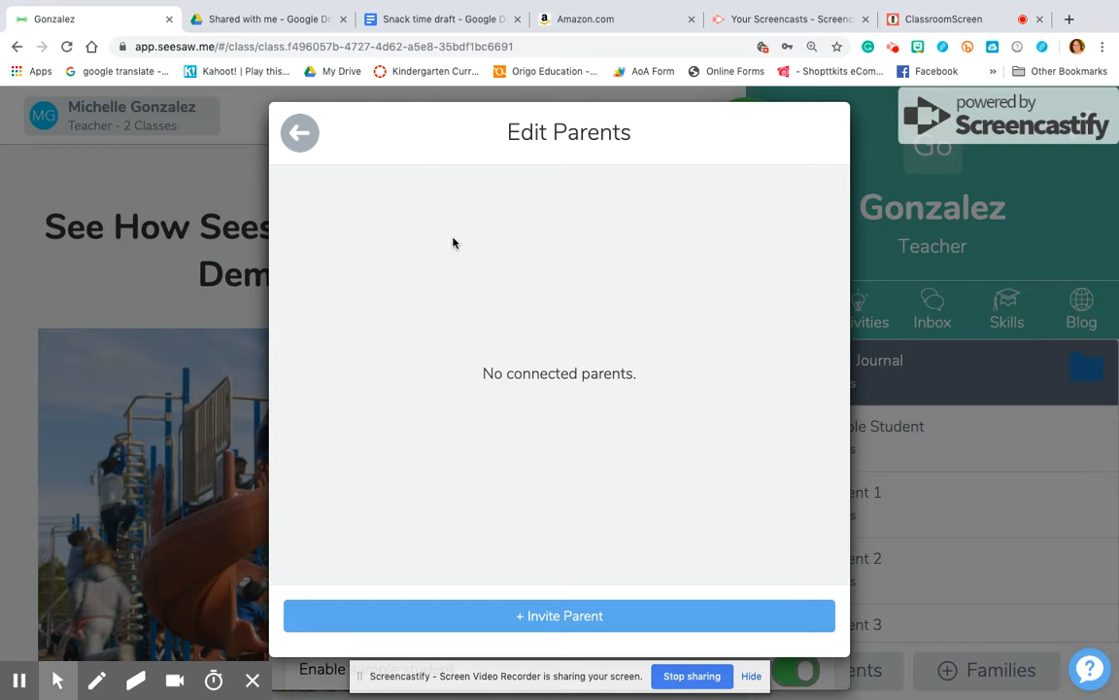
left_click(300, 133)
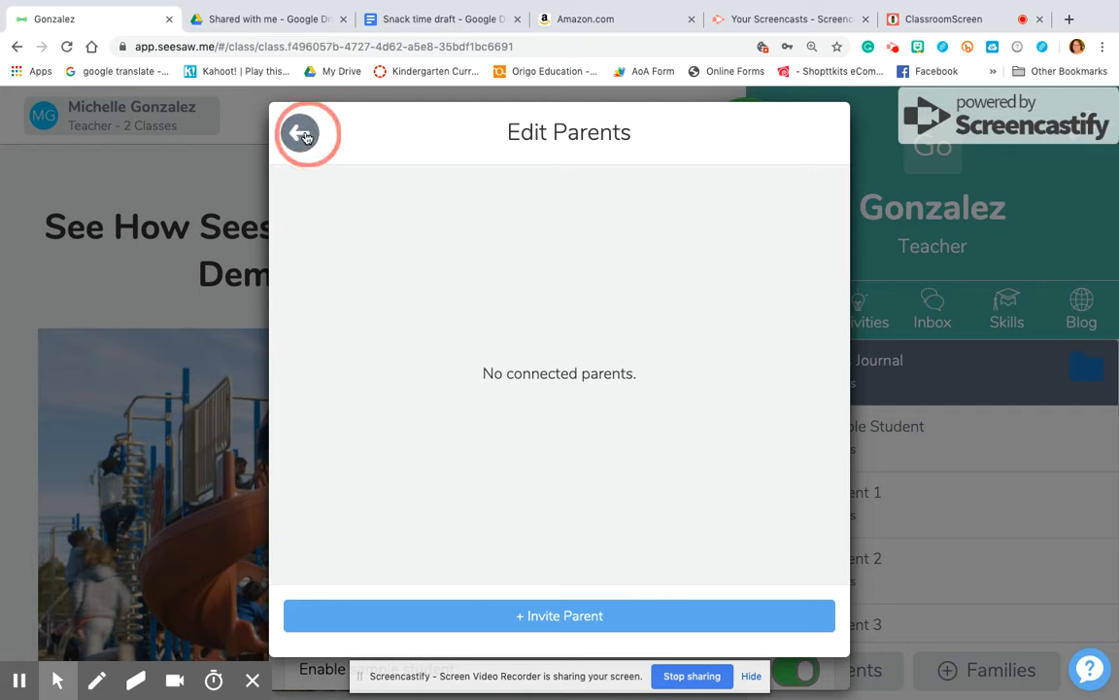
left_click(302, 134)
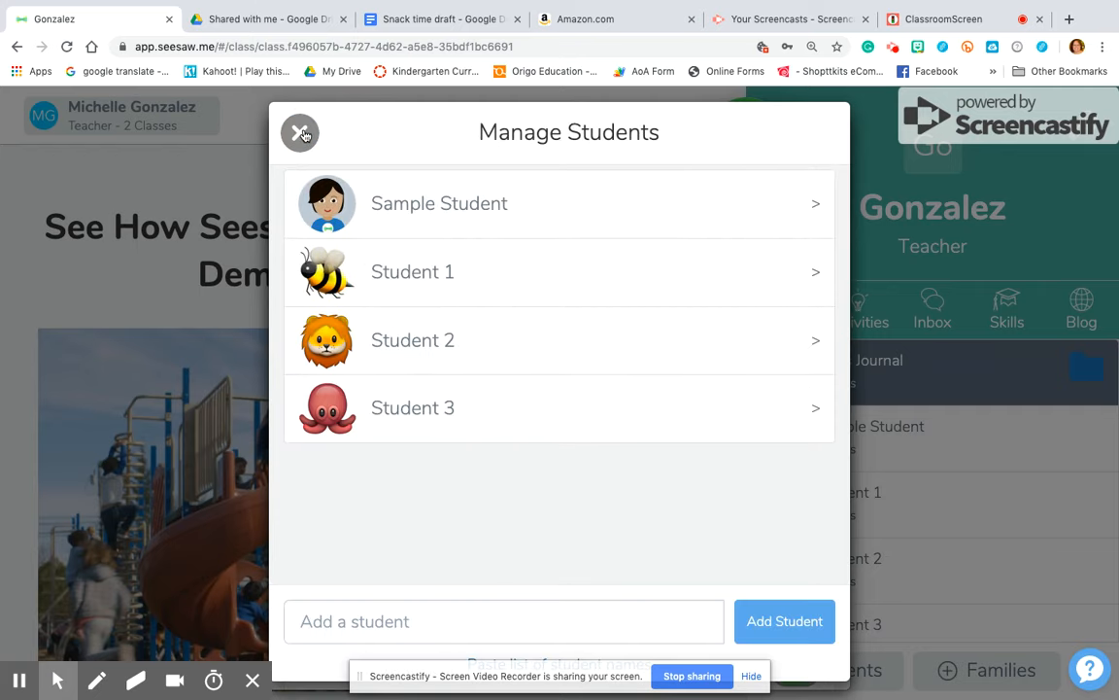
left_click(300, 133)
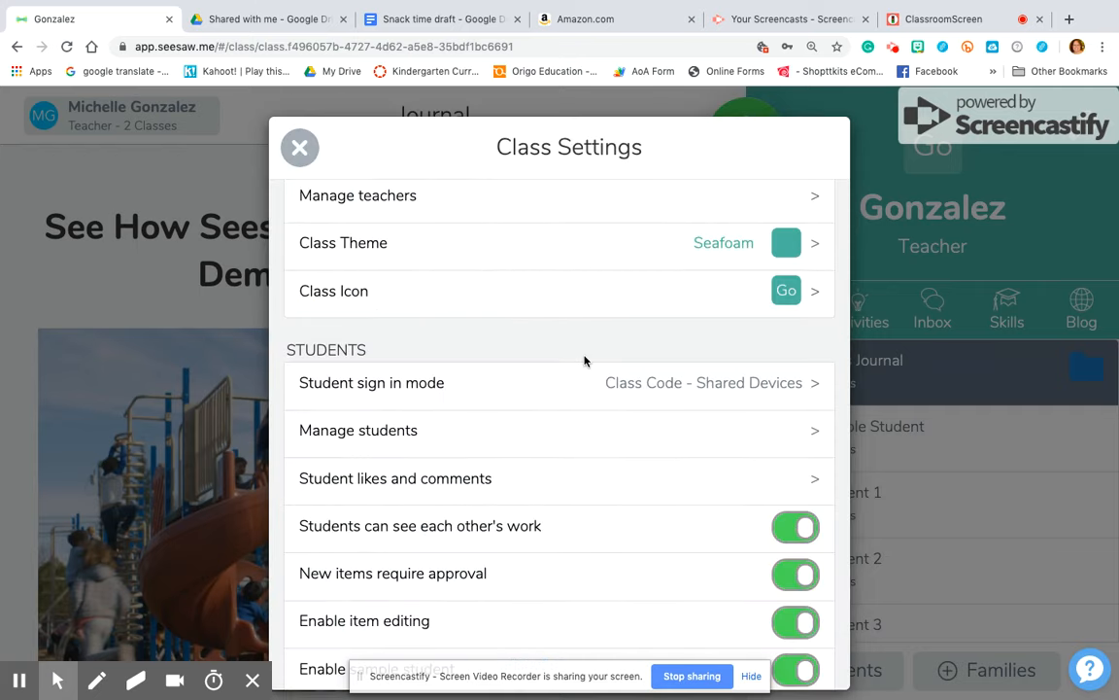
scroll(585, 357, "down", 2)
scroll(586, 361, "down", 1)
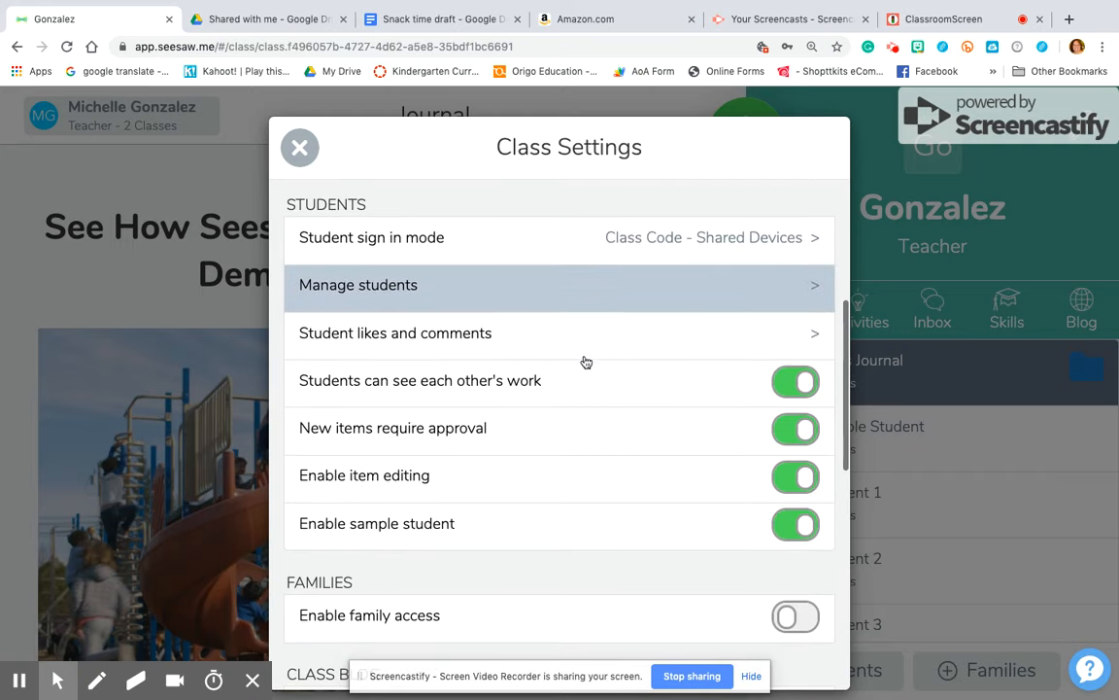
left_click(586, 362)
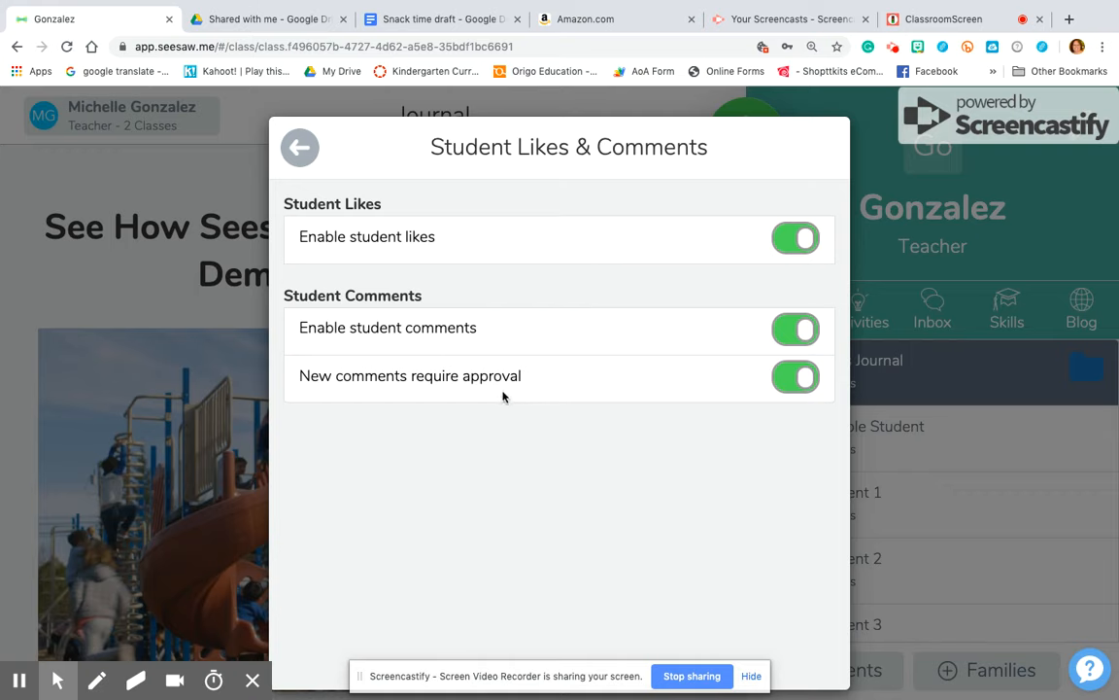
left_click(300, 151)
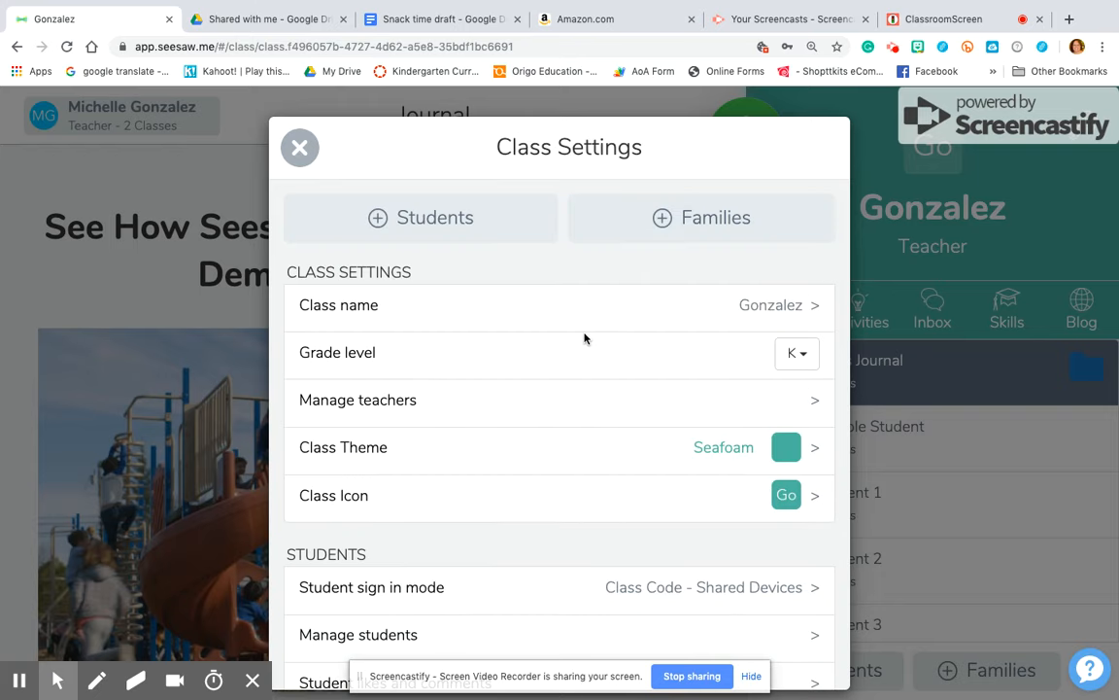
scroll(585, 337, "down", 4)
scroll(585, 337, "down", 3)
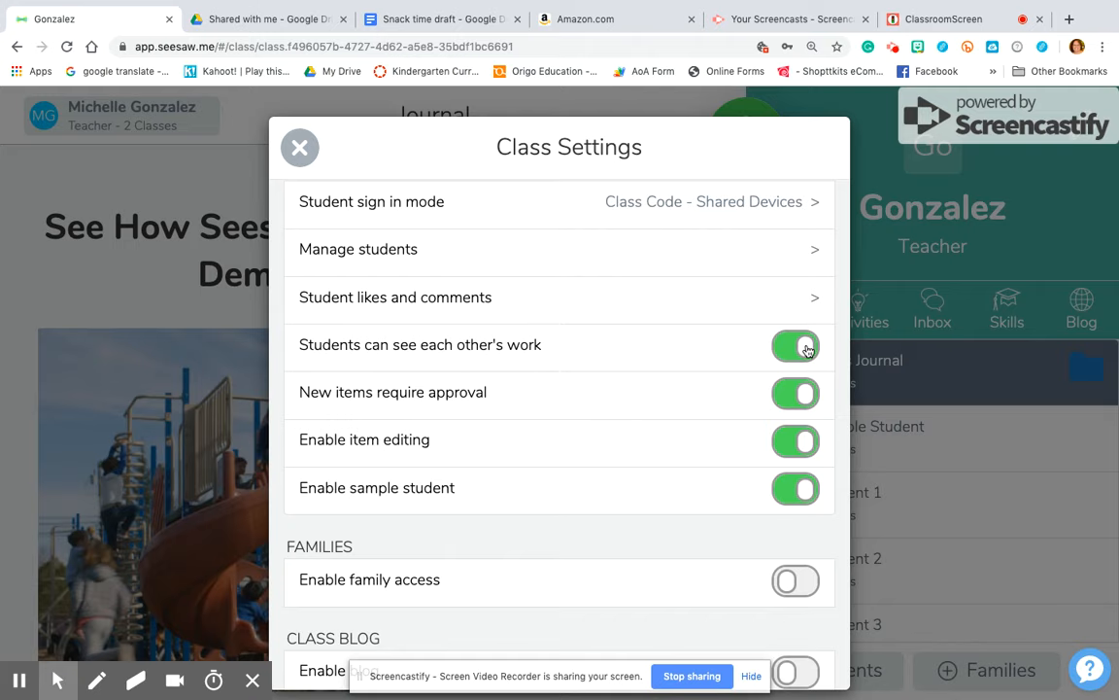
Turn off 'Students can see each other's work', confirming the warning, and enable family access
left_click(806, 350)
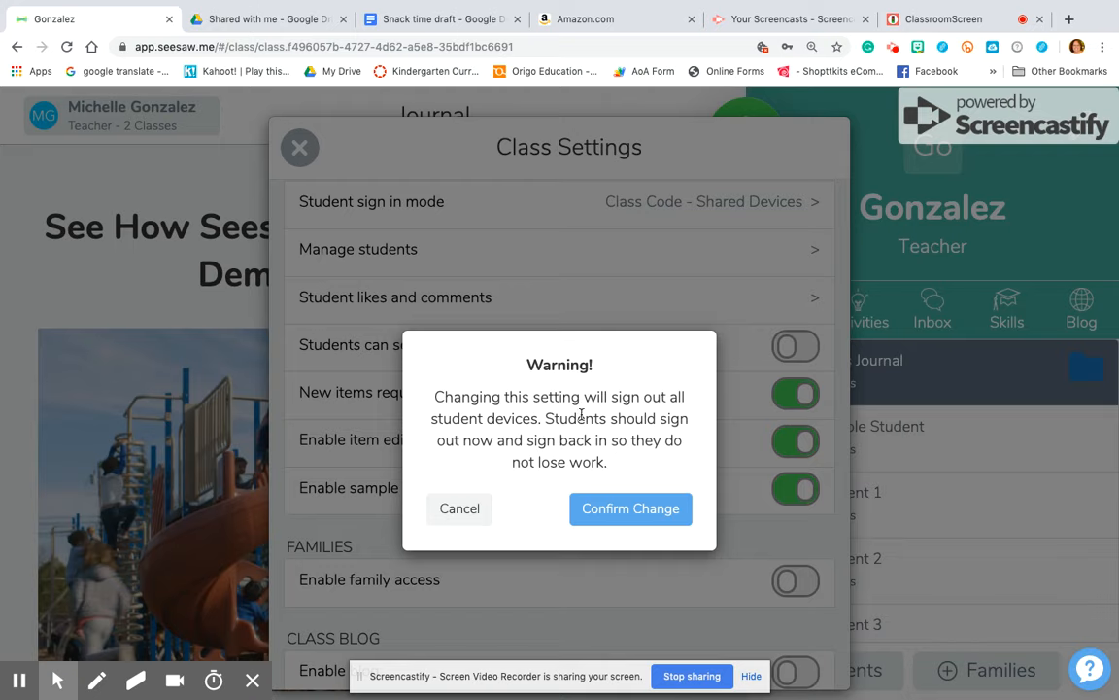
left_click(633, 515)
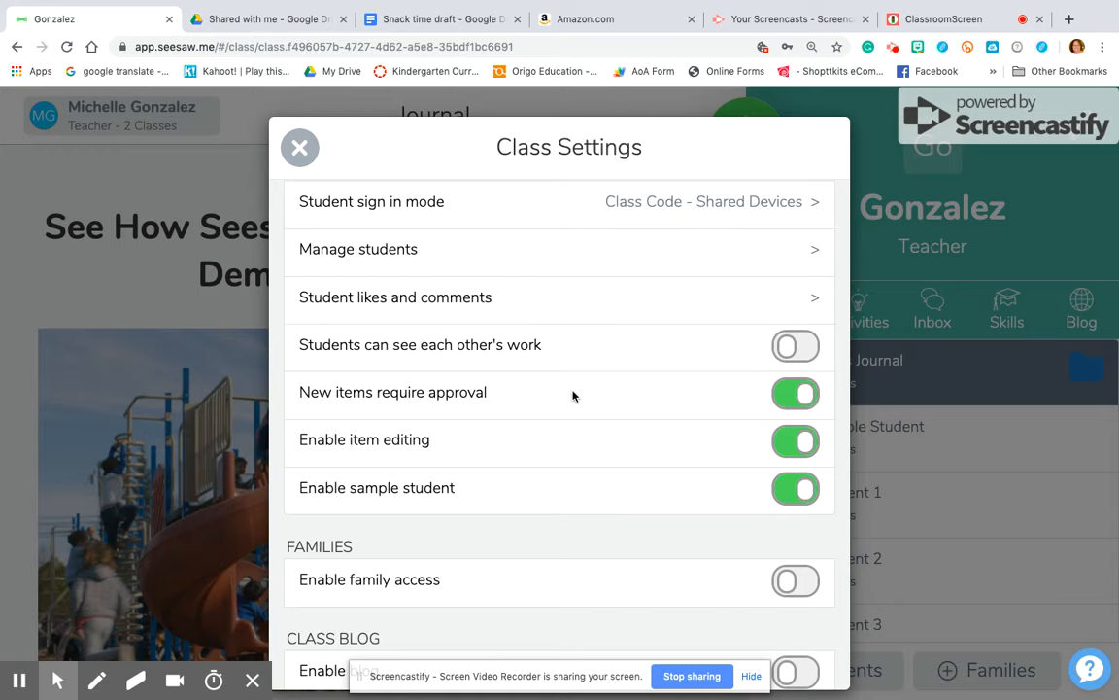
scroll(520, 407, "down", 2)
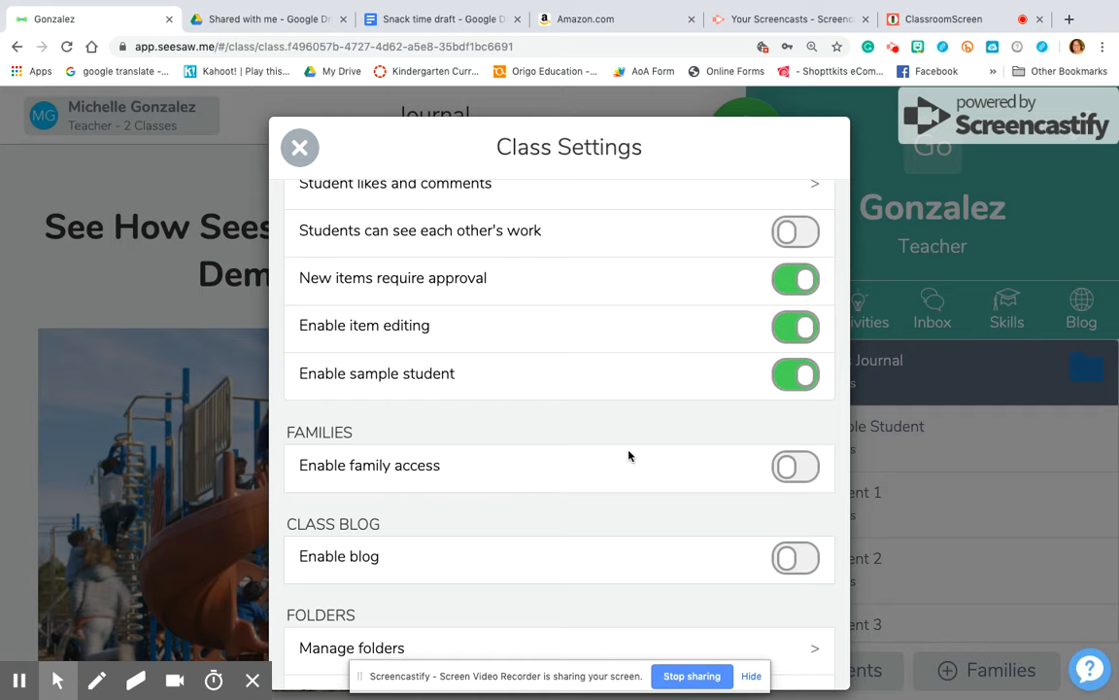
scroll(633, 453, "down", 2)
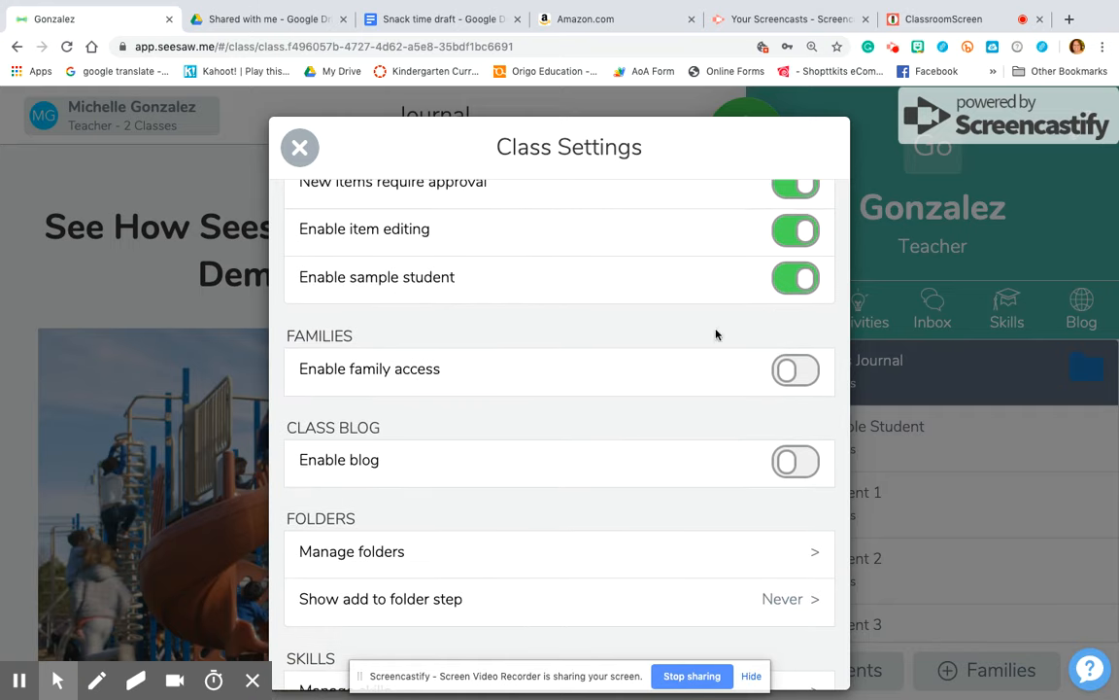
scroll(662, 393, "down", 1)
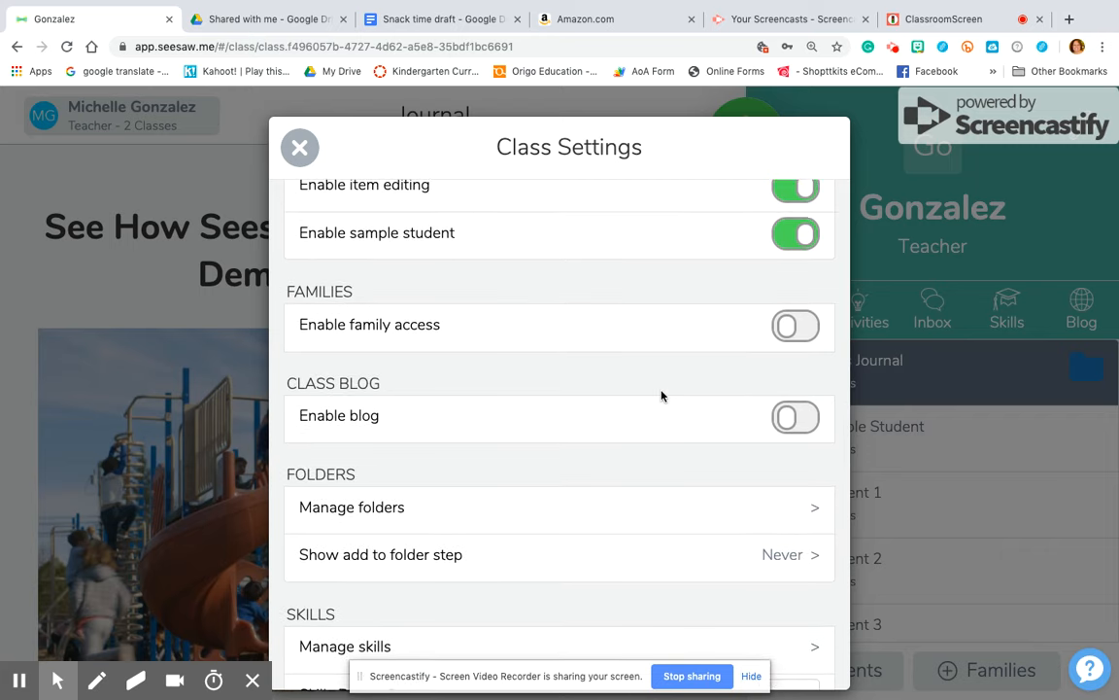
left_click(787, 330)
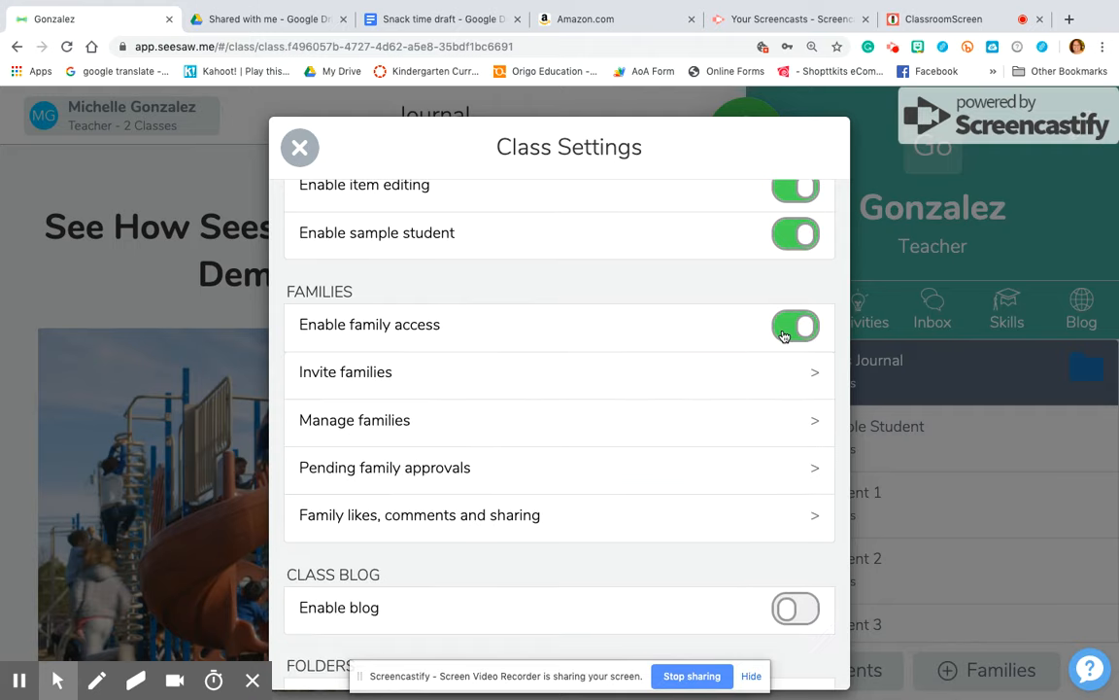
Preview the printable paper family invites without printing them
left_click(782, 383)
left_click(725, 406)
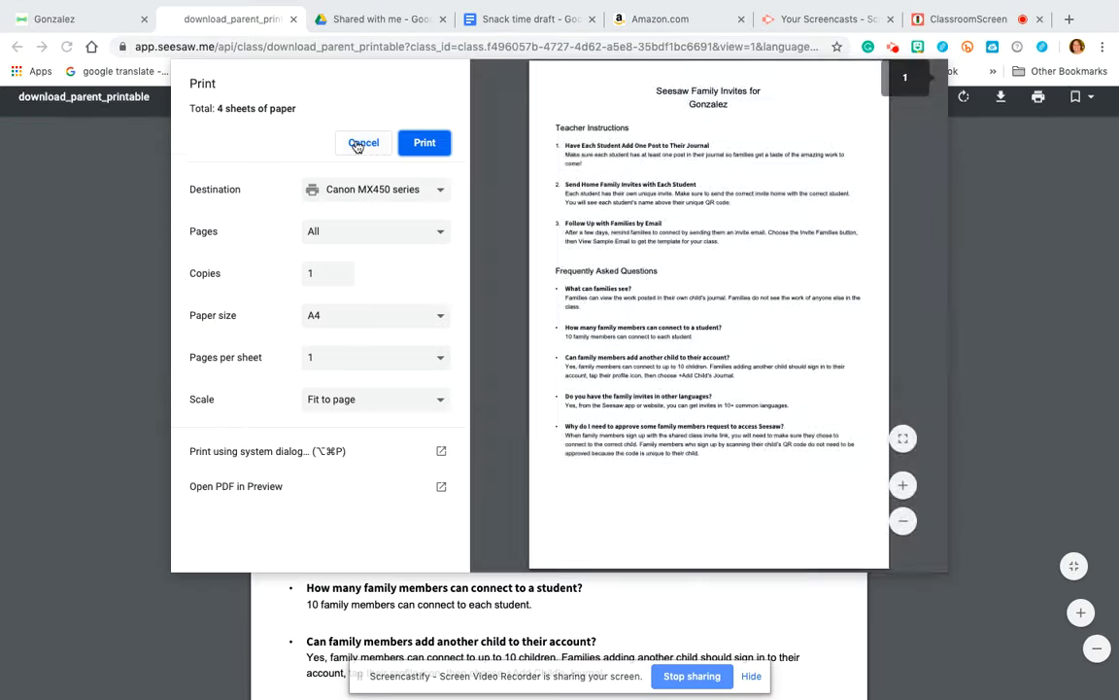
left_click(357, 144)
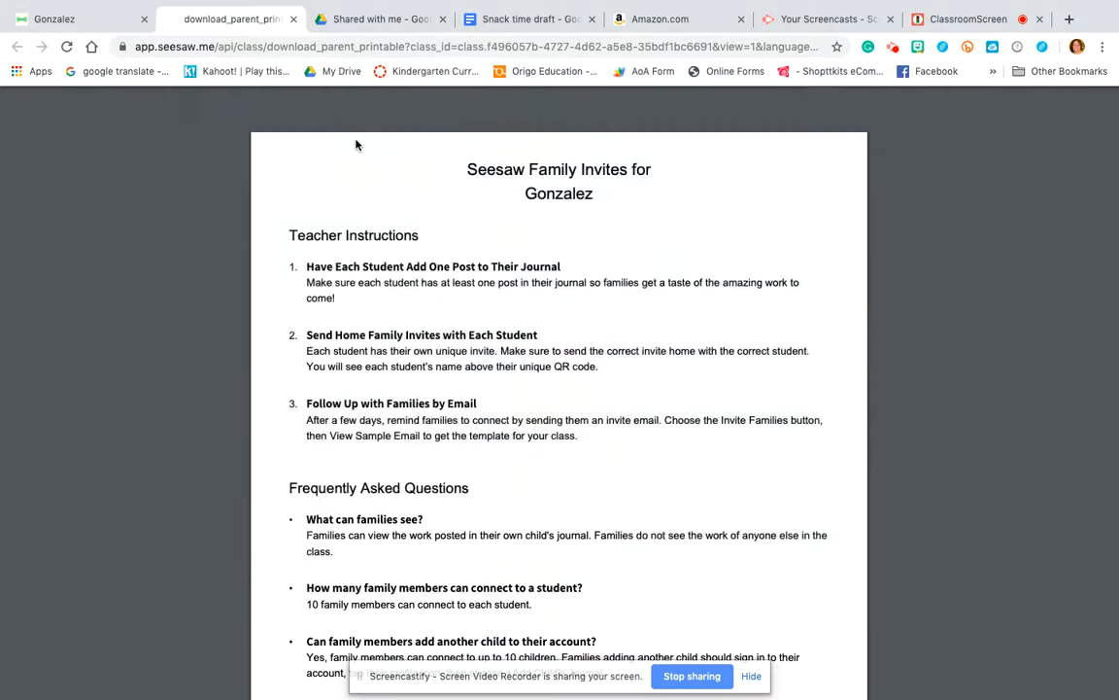
scroll(575, 370, "down", 15)
scroll(574, 369, "down", 7)
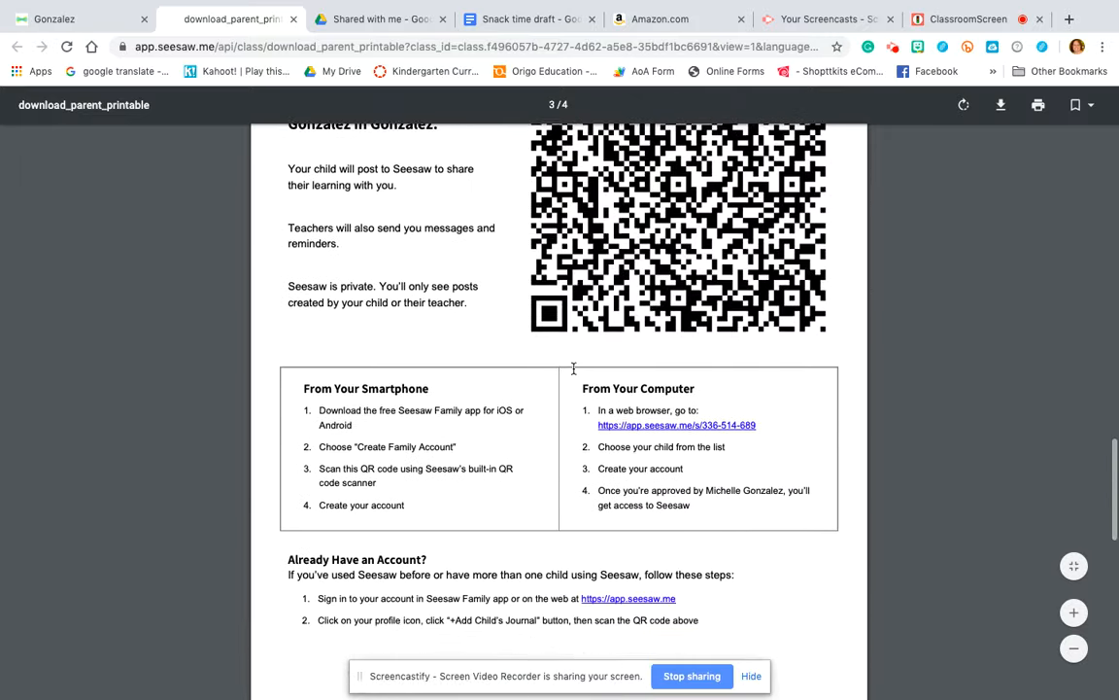
left_click(295, 20)
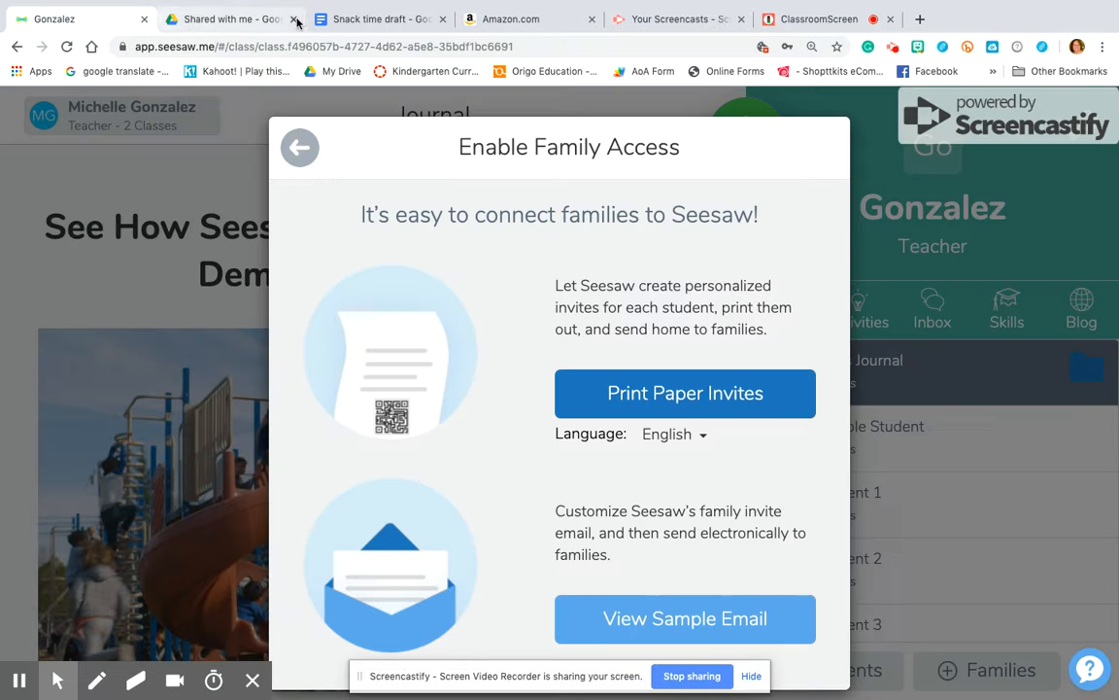
Set the paper invite language to Spanish - US, LA
left_click(687, 449)
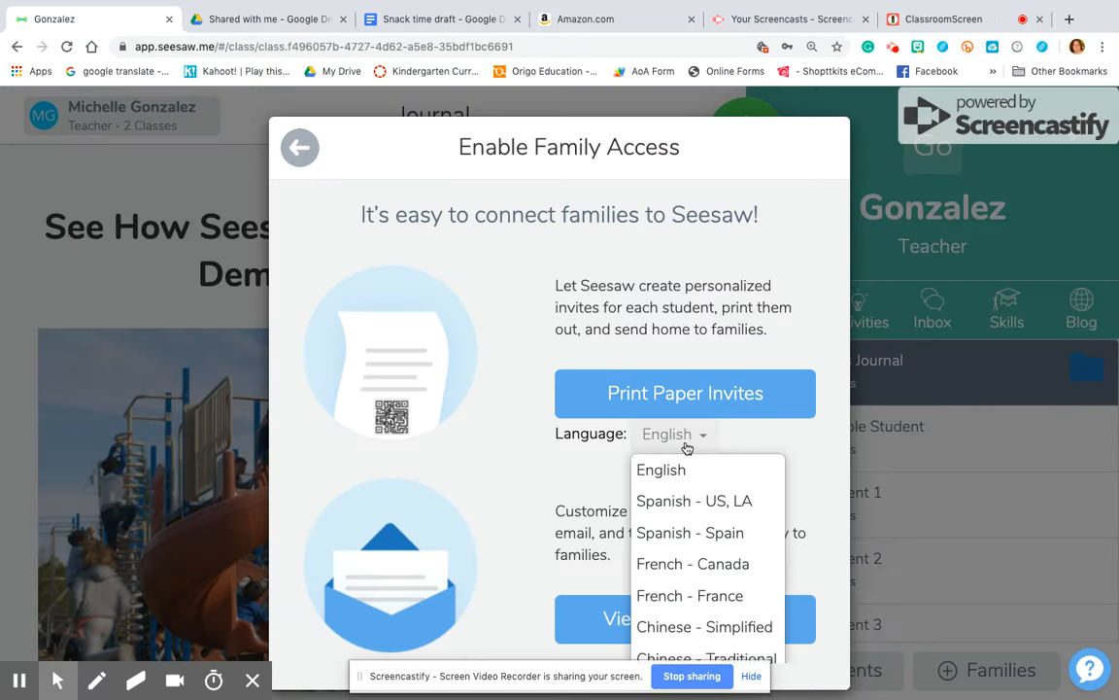
left_click(701, 499)
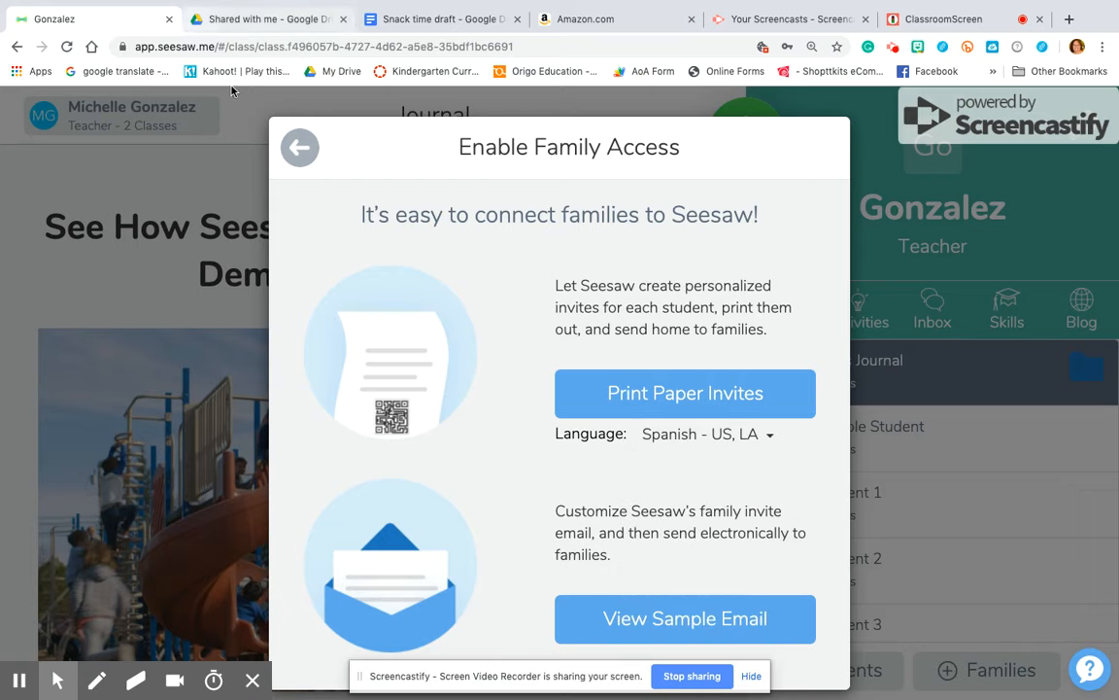
left_click(307, 149)
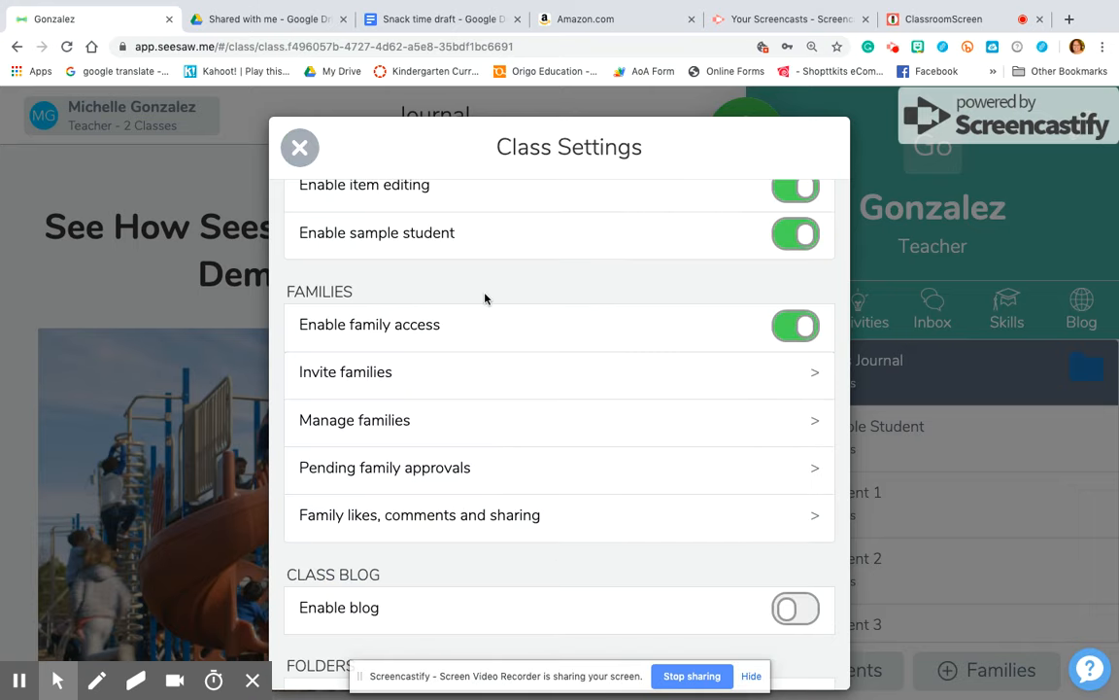
scroll(556, 431, "down", 1)
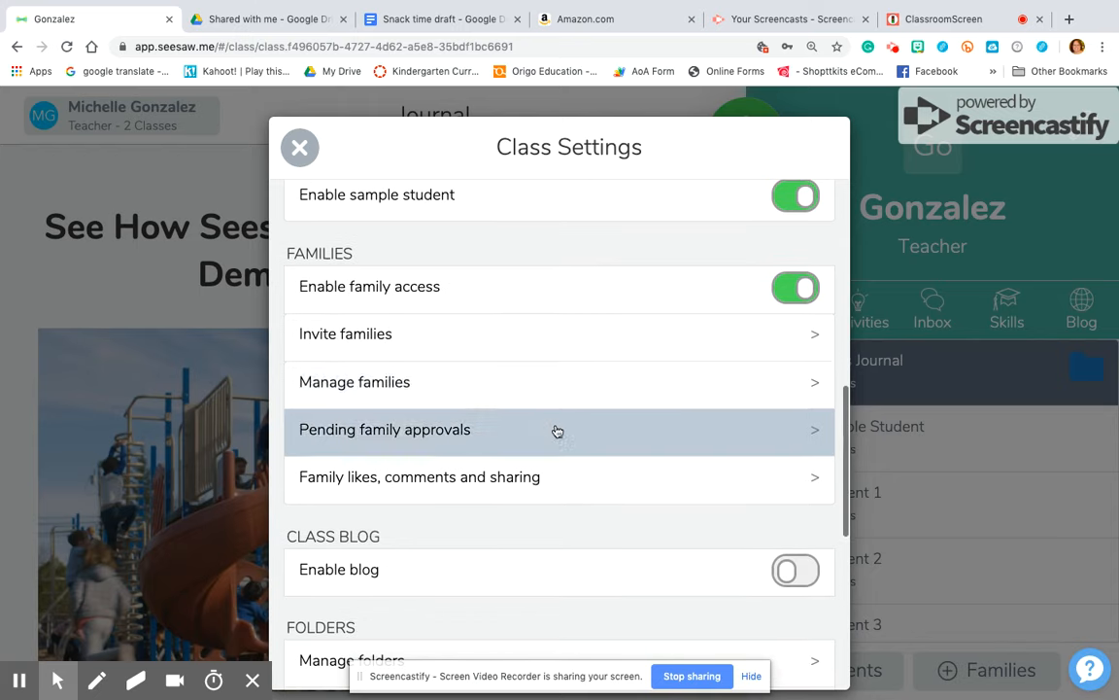
left_click(572, 395)
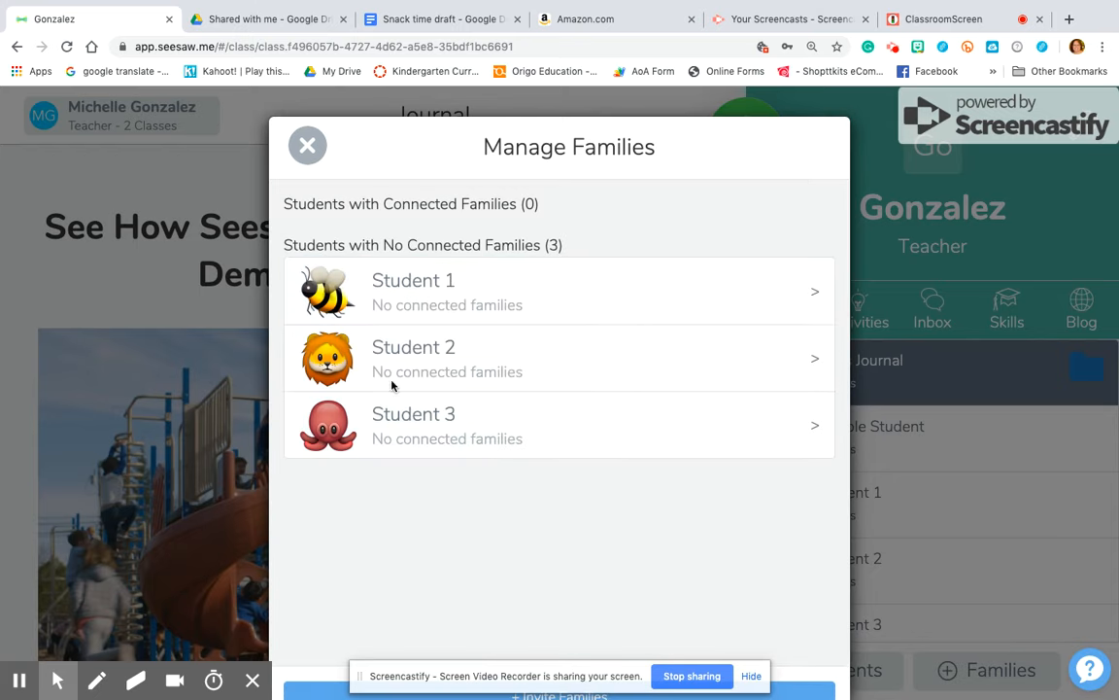
left_click(309, 144)
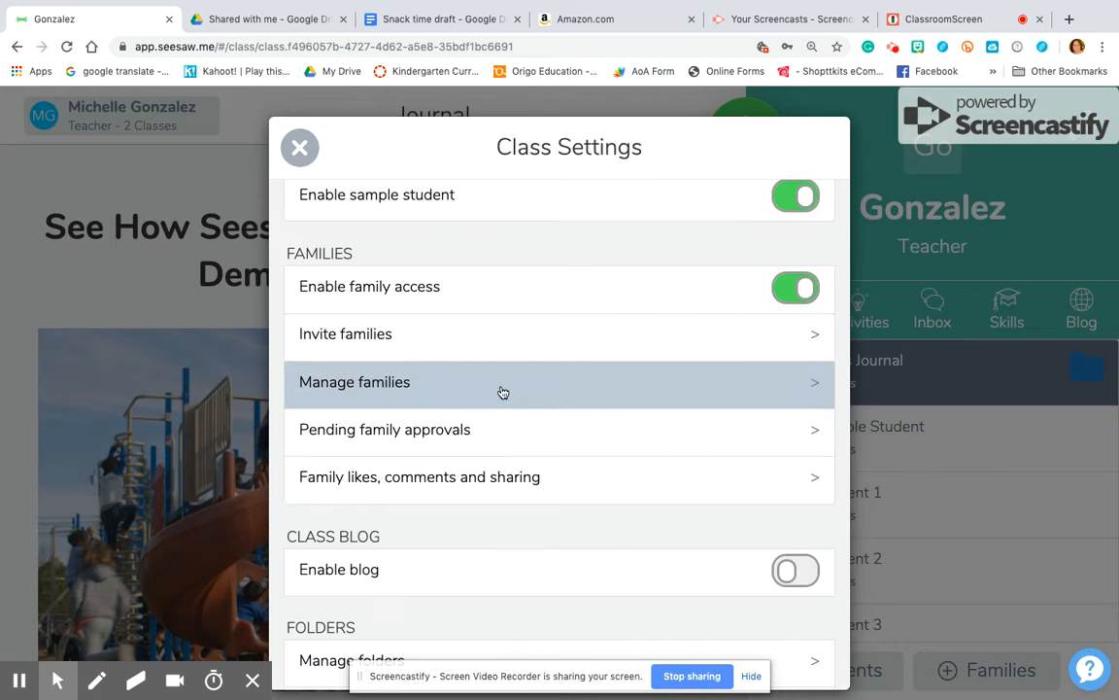
scroll(520, 429, "down", 1)
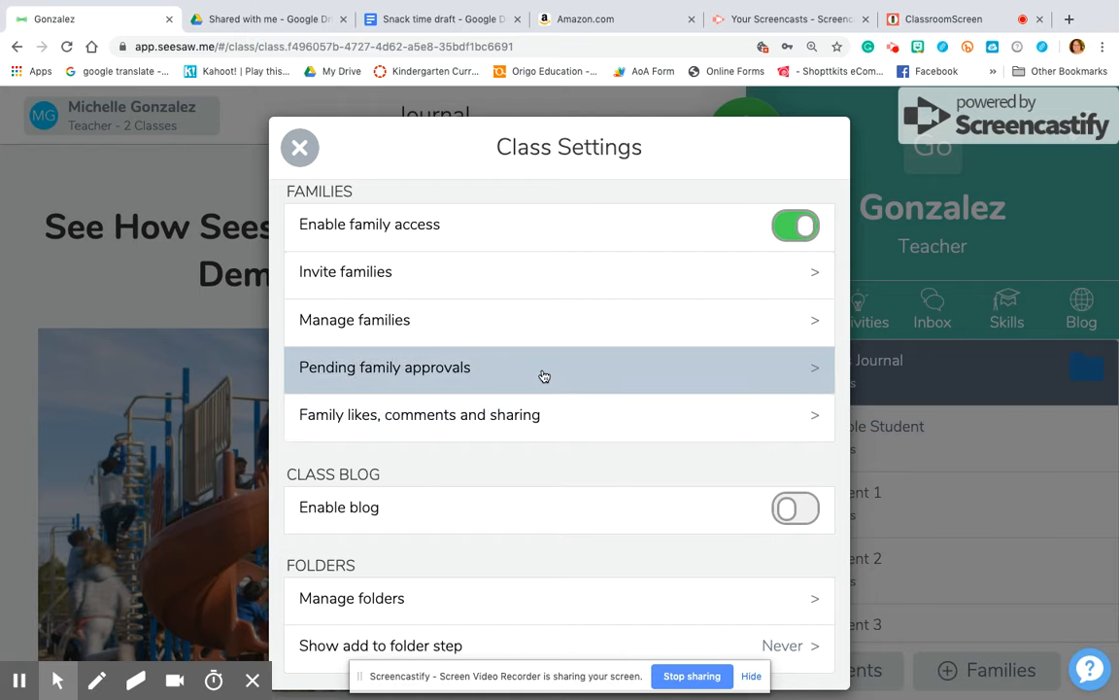
left_click(487, 366)
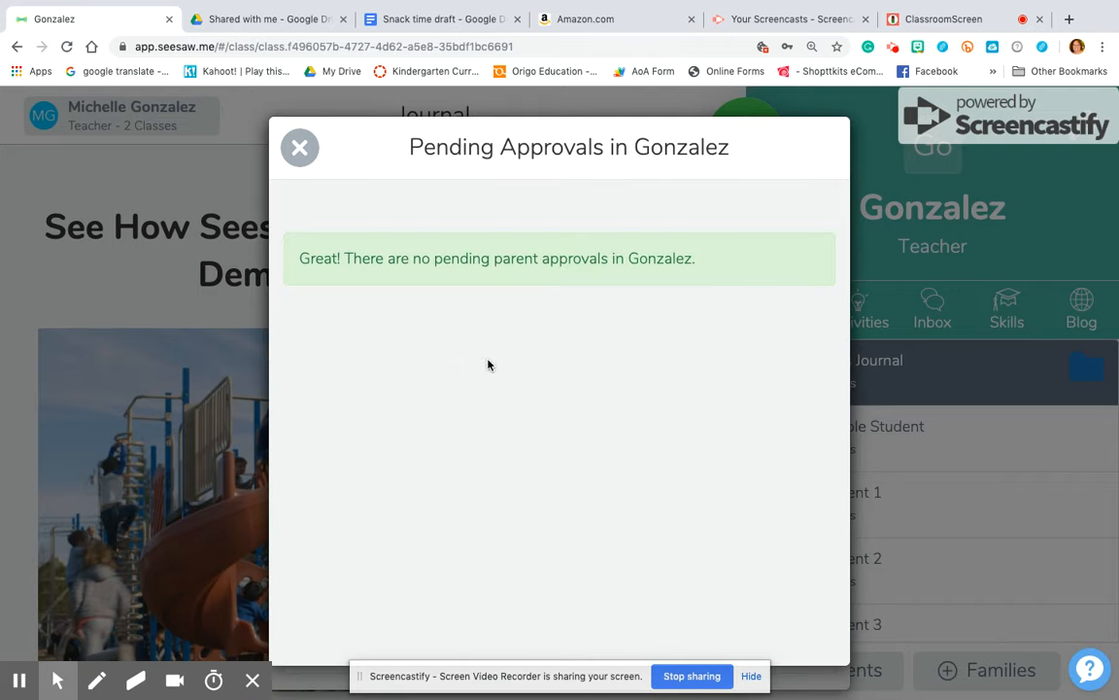
left_click(299, 146)
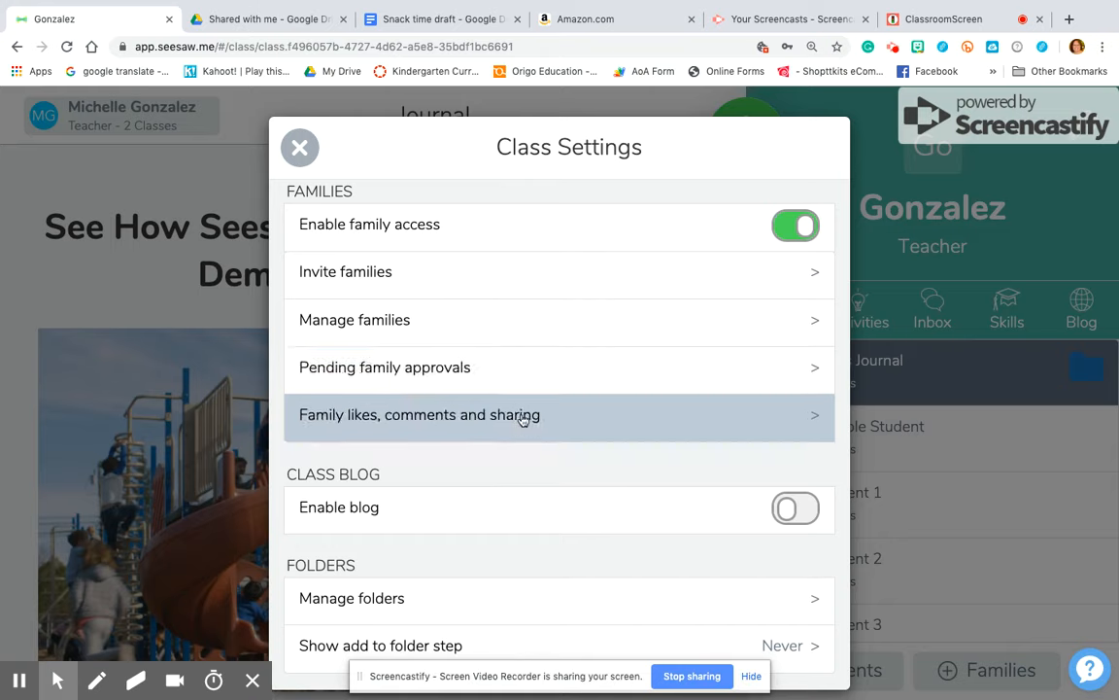
scroll(521, 418, "down", 1)
left_click(544, 350)
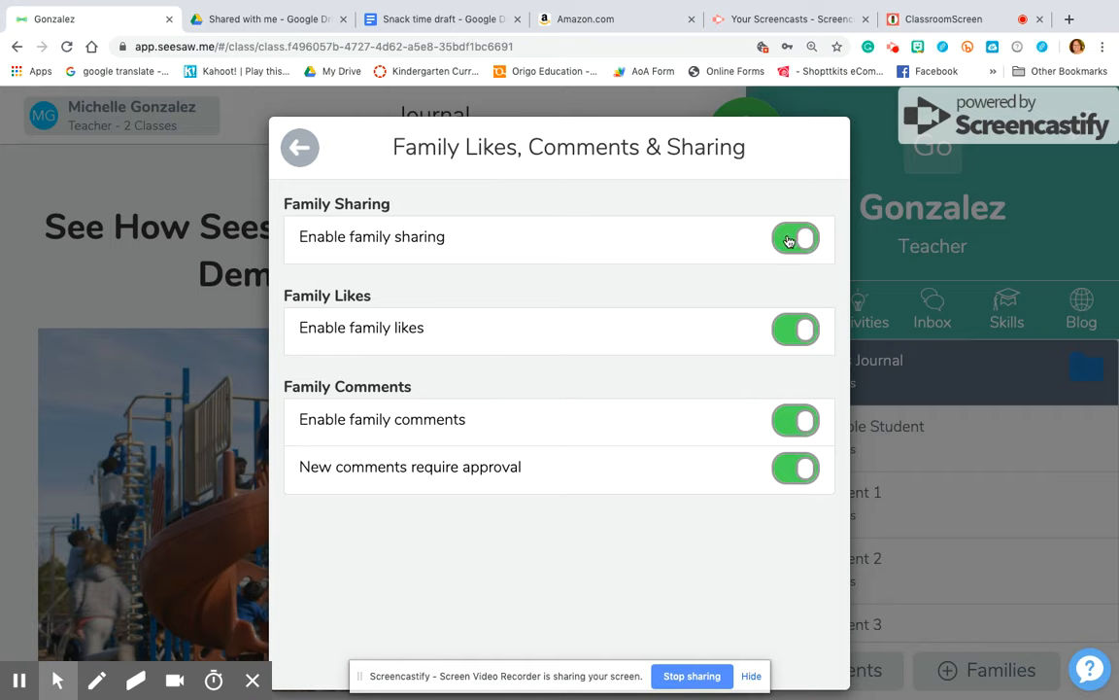
Turn on the class blog and enter Gclass as its public blog address
left_click(304, 157)
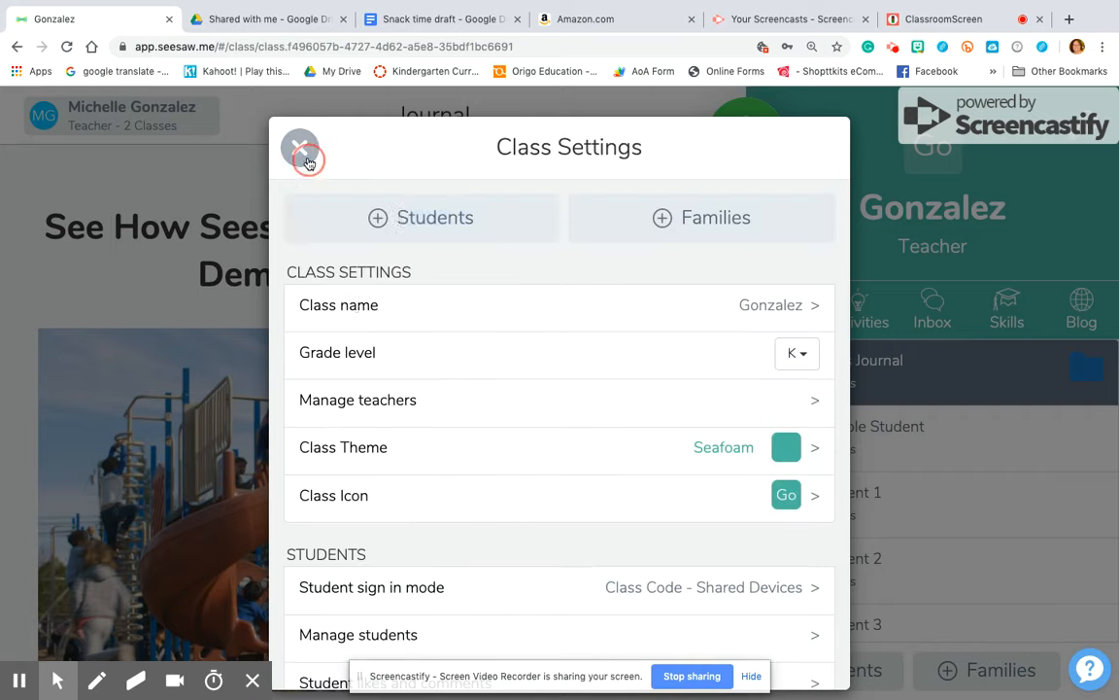
scroll(369, 342, "down", 7)
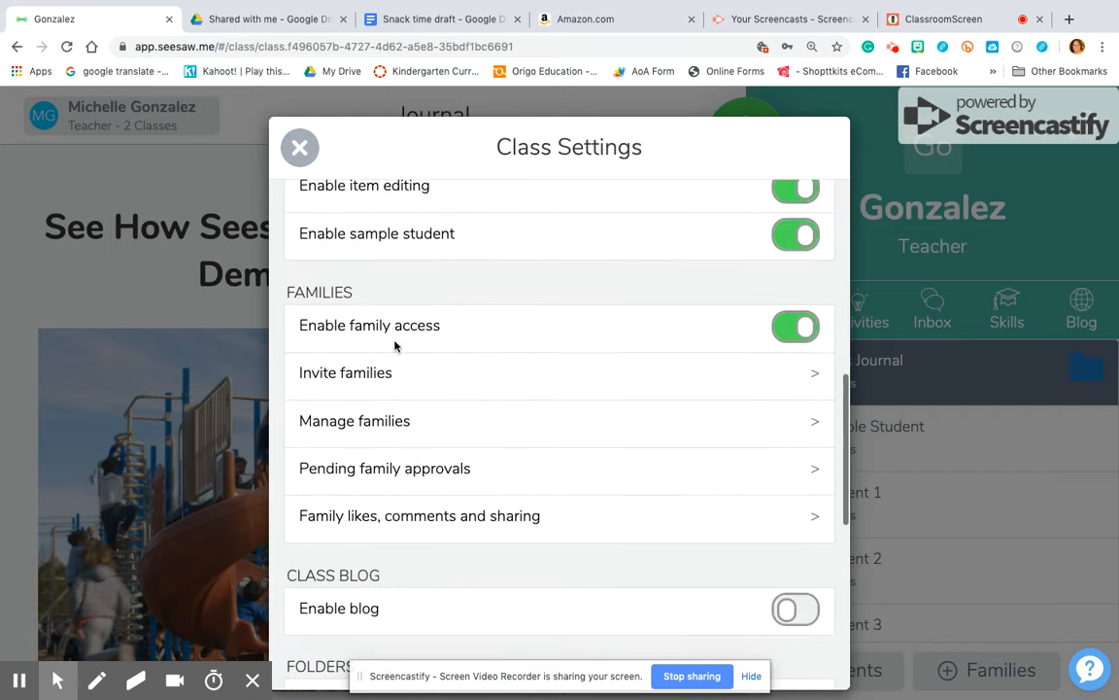
scroll(467, 407, "down", 5)
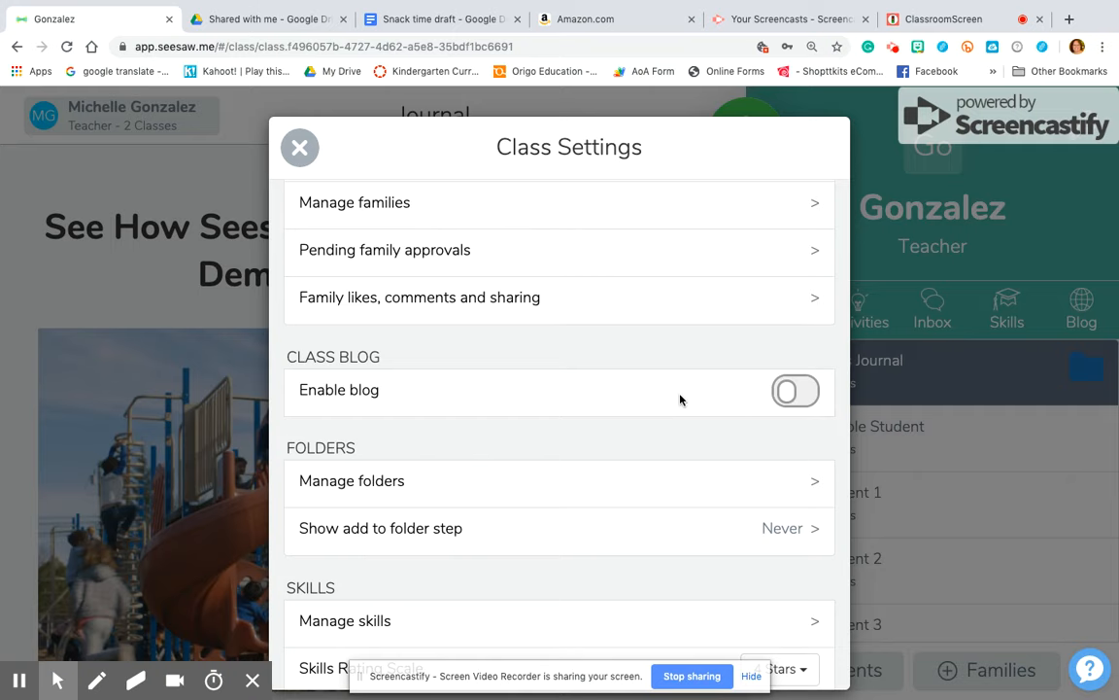
left_click(792, 392)
scroll(644, 501, "down", 2)
left_click(602, 601)
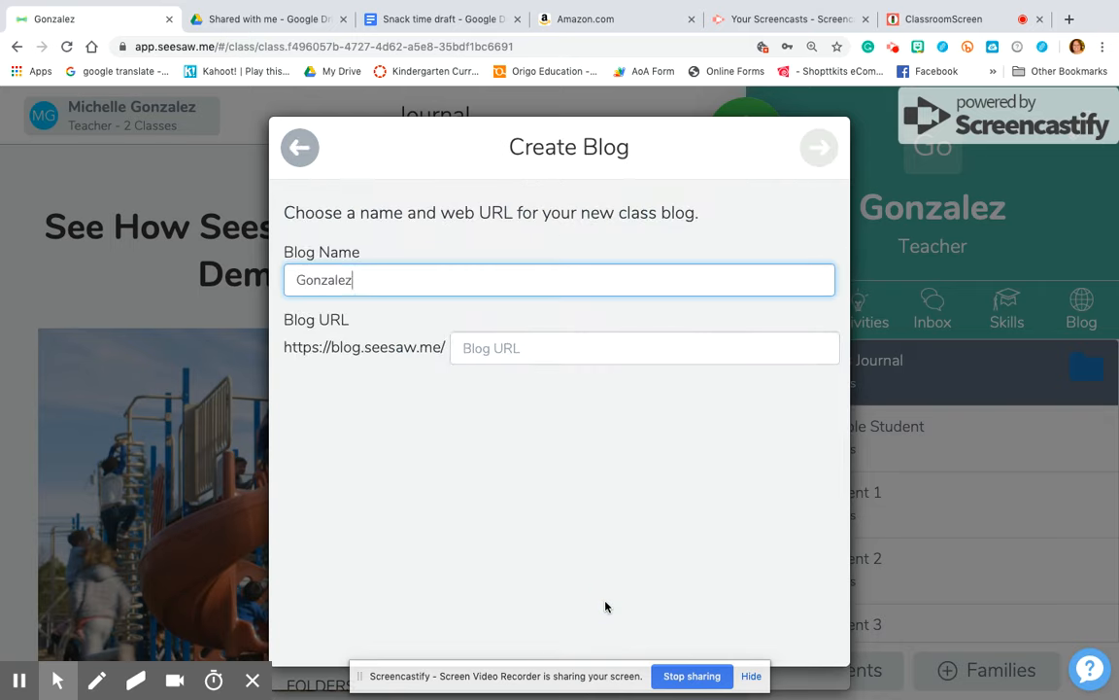
left_click(594, 355)
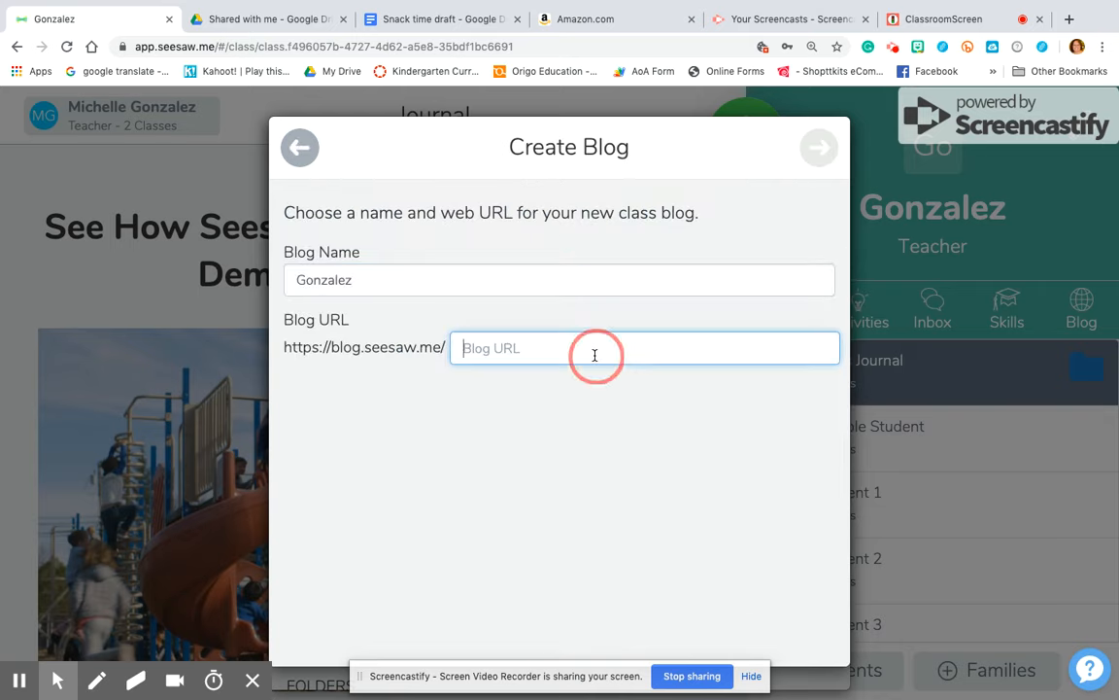
type("Gclass")
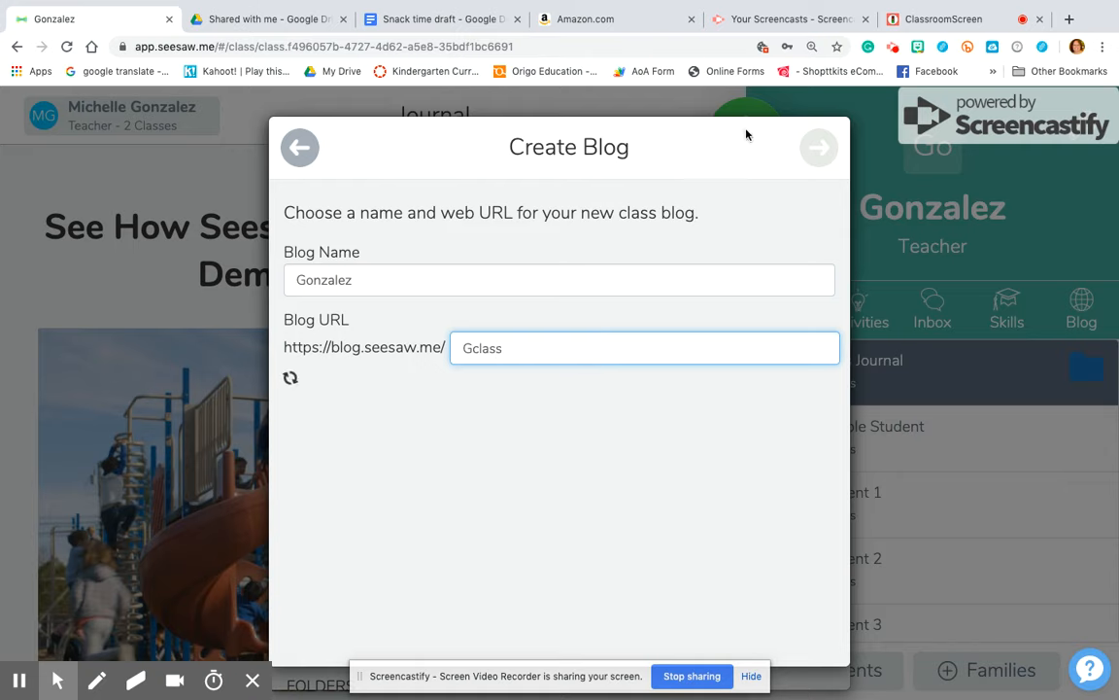
left_click(817, 158)
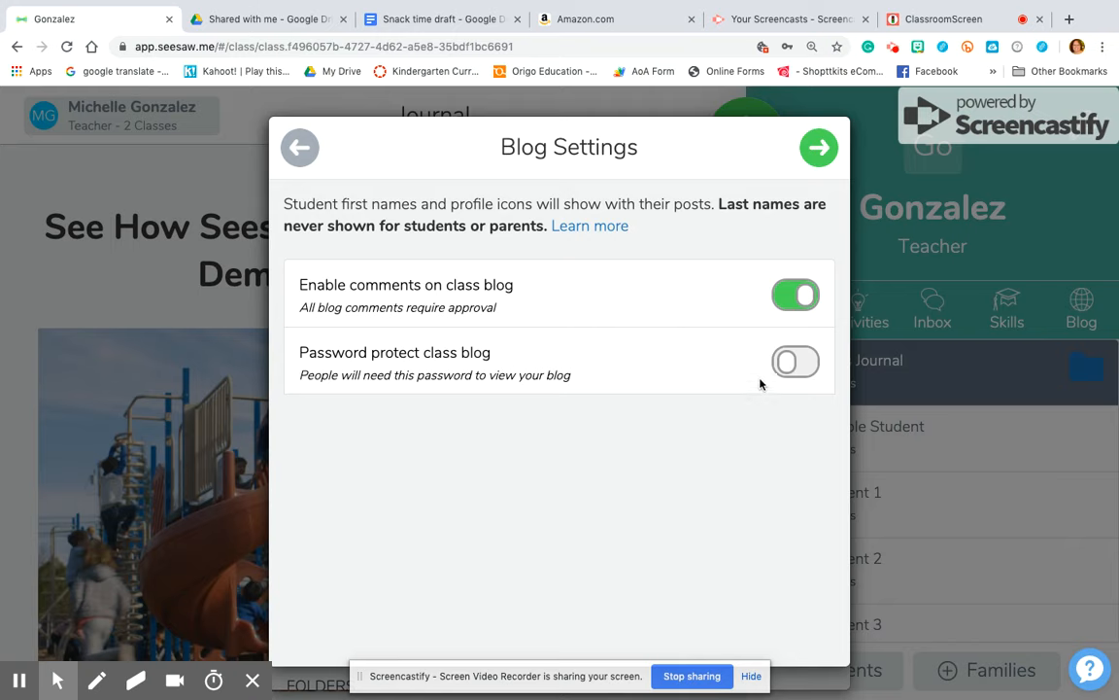
Password-protect the blog with a password, then back out leaving the blog off
left_click(792, 362)
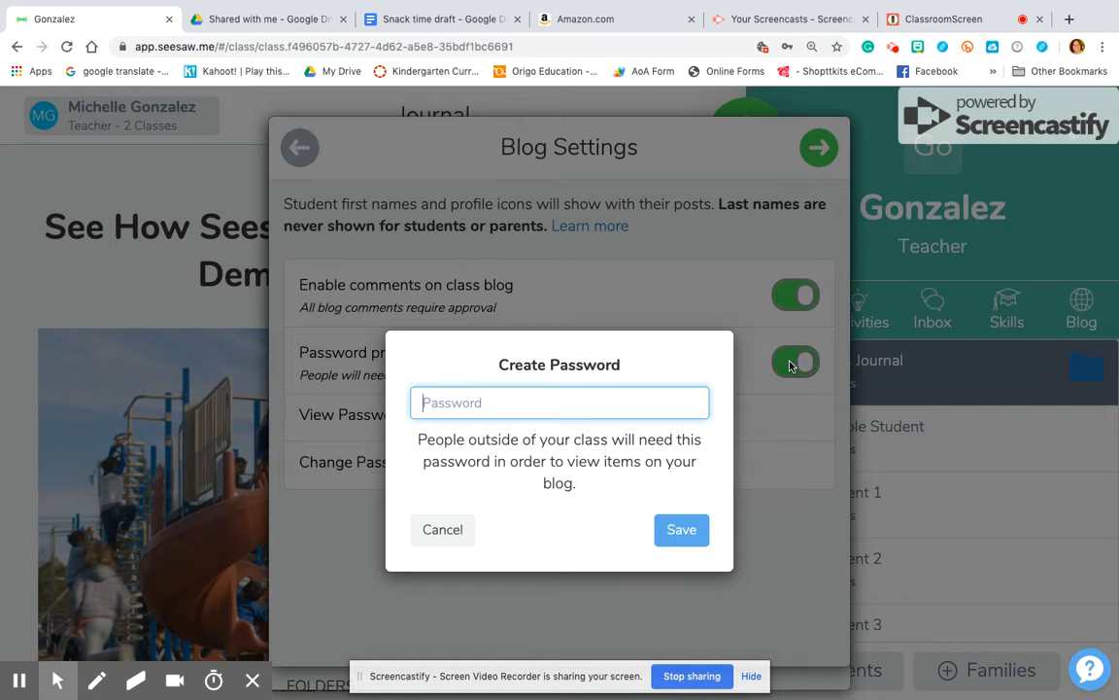
type("123")
left_click(682, 529)
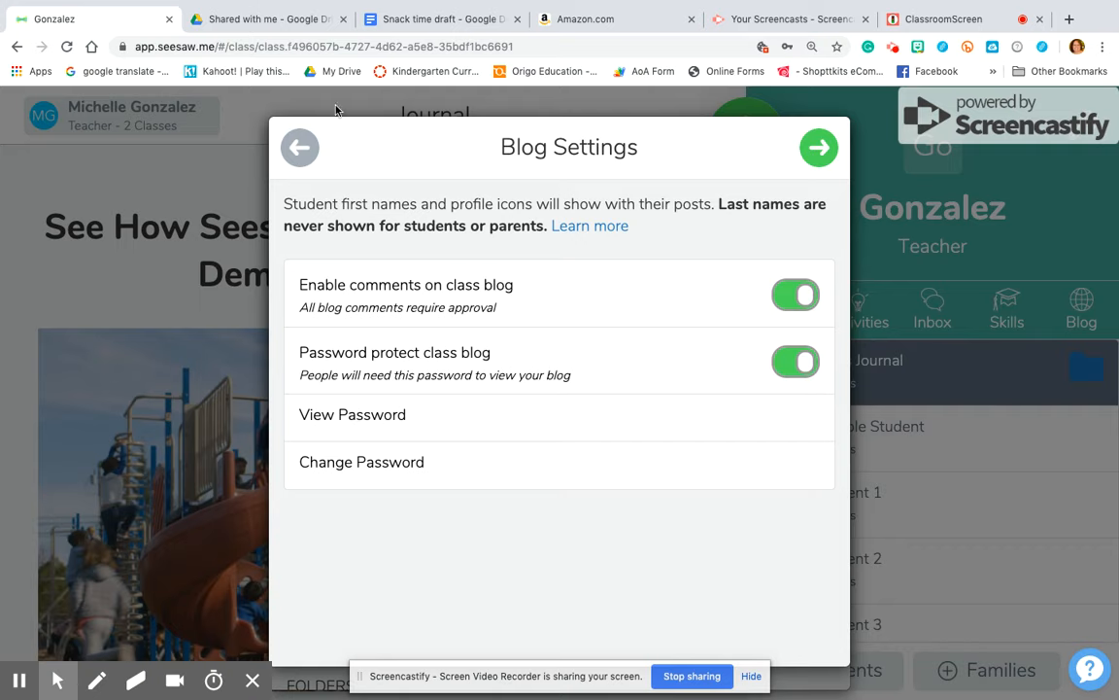
left_click(301, 148)
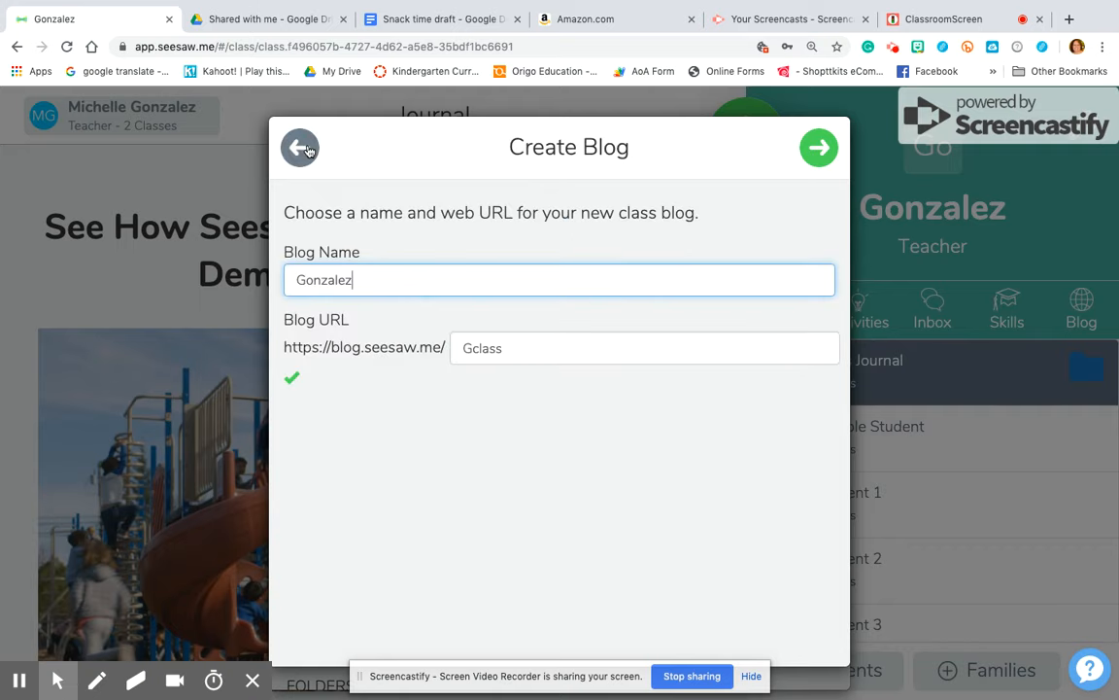
left_click(301, 148)
left_click(301, 147)
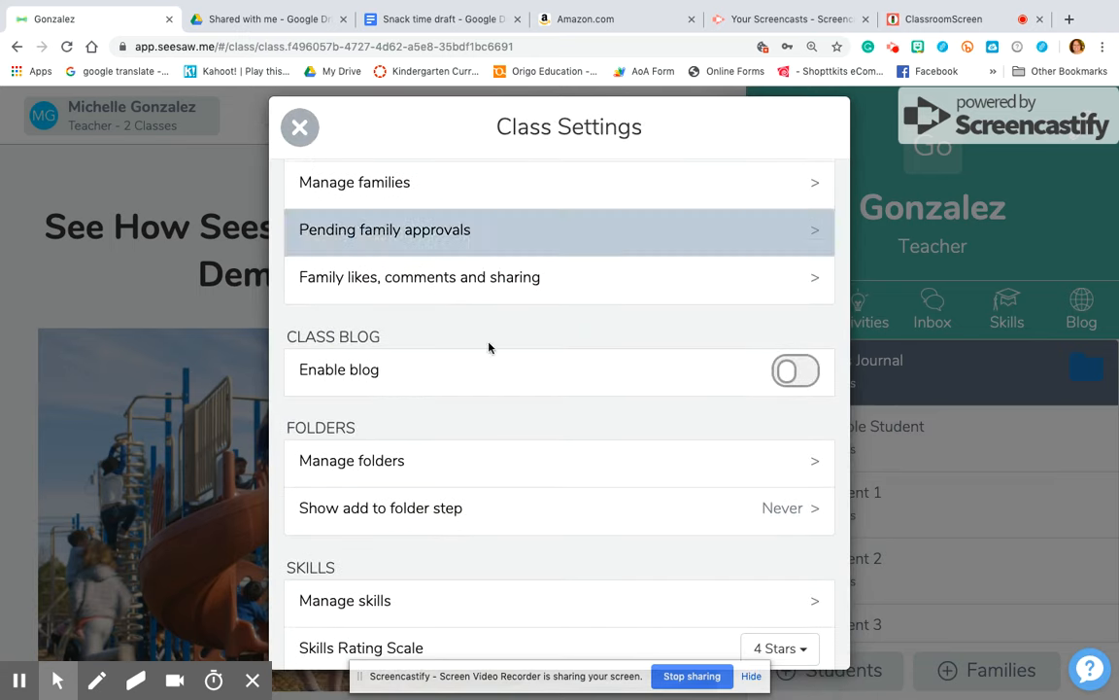
Scroll through Class Settings and close them to return to the class journal
scroll(480, 427, "down", 4)
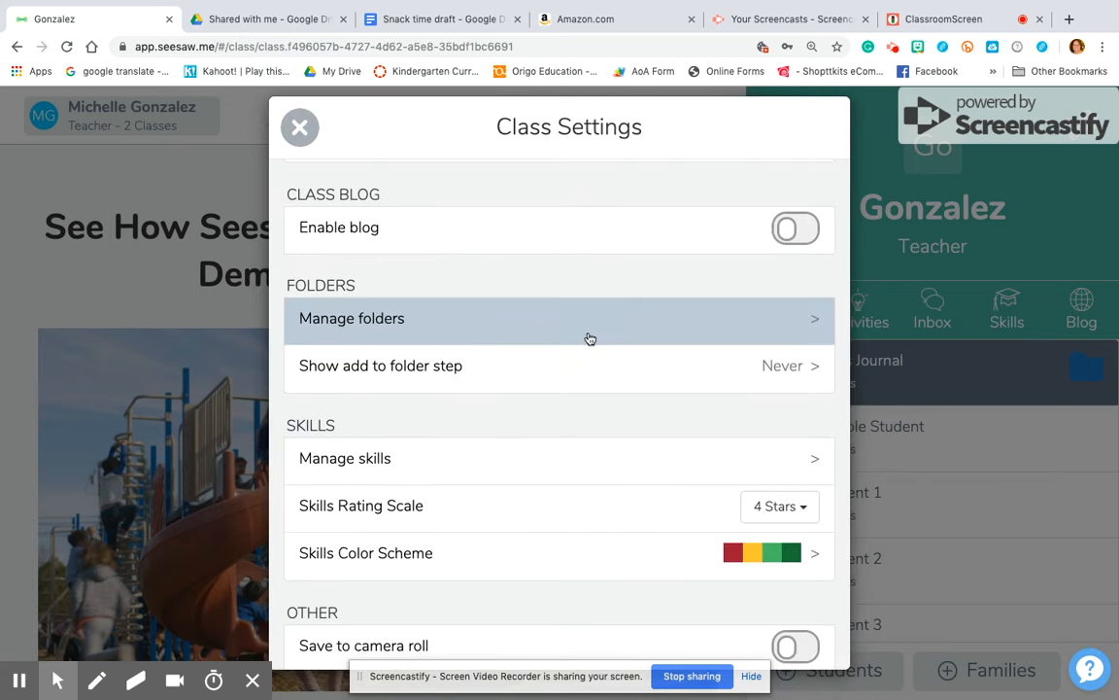
scroll(602, 413, "down", 1)
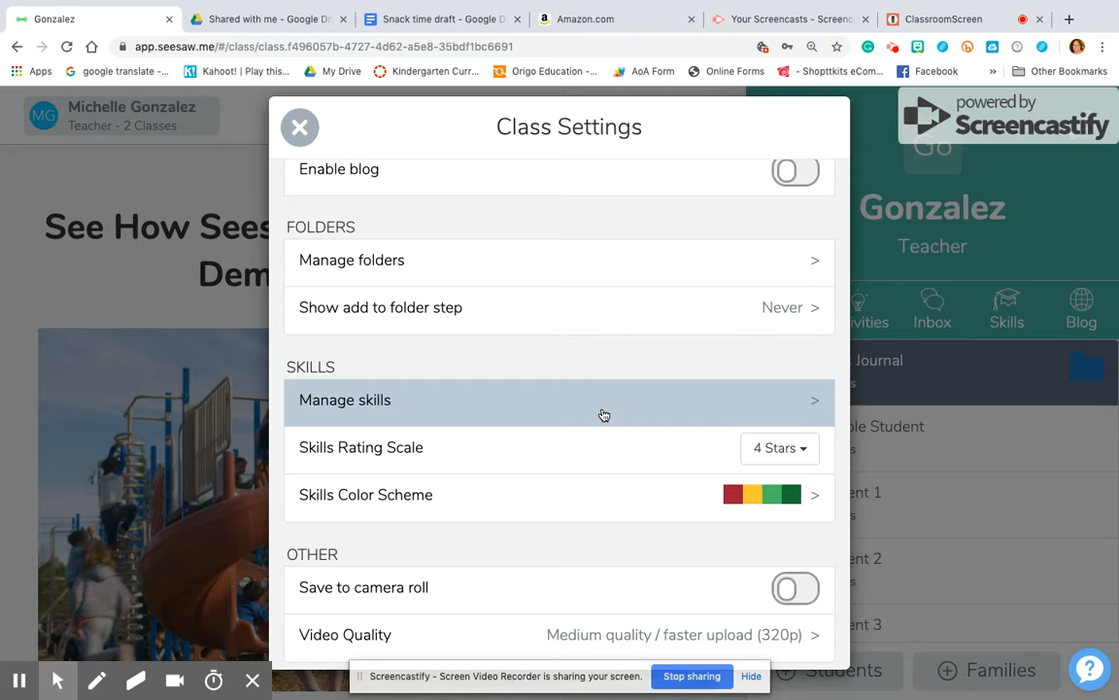
scroll(603, 415, "down", 1)
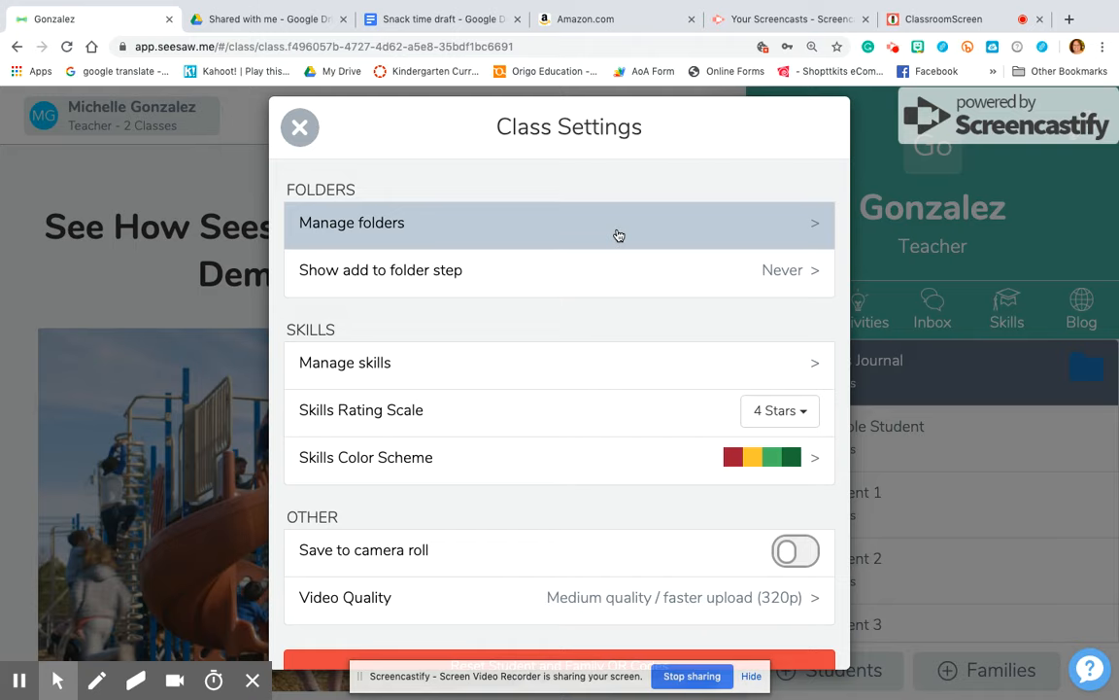
scroll(618, 236, "down", 2)
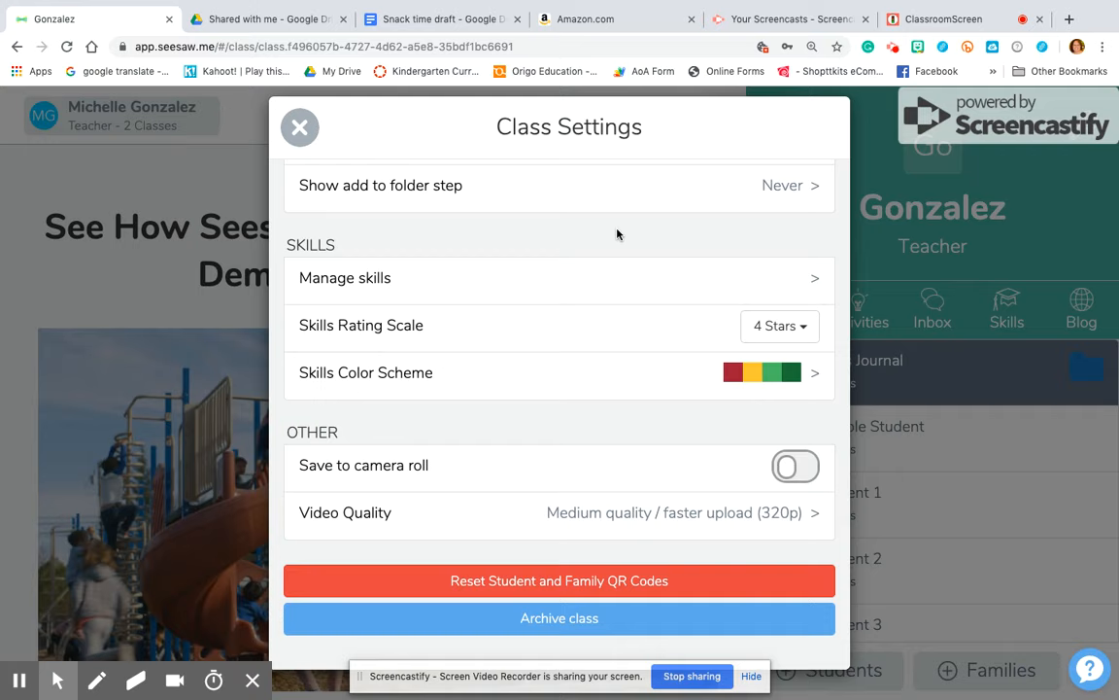
scroll(616, 234, "up", 10)
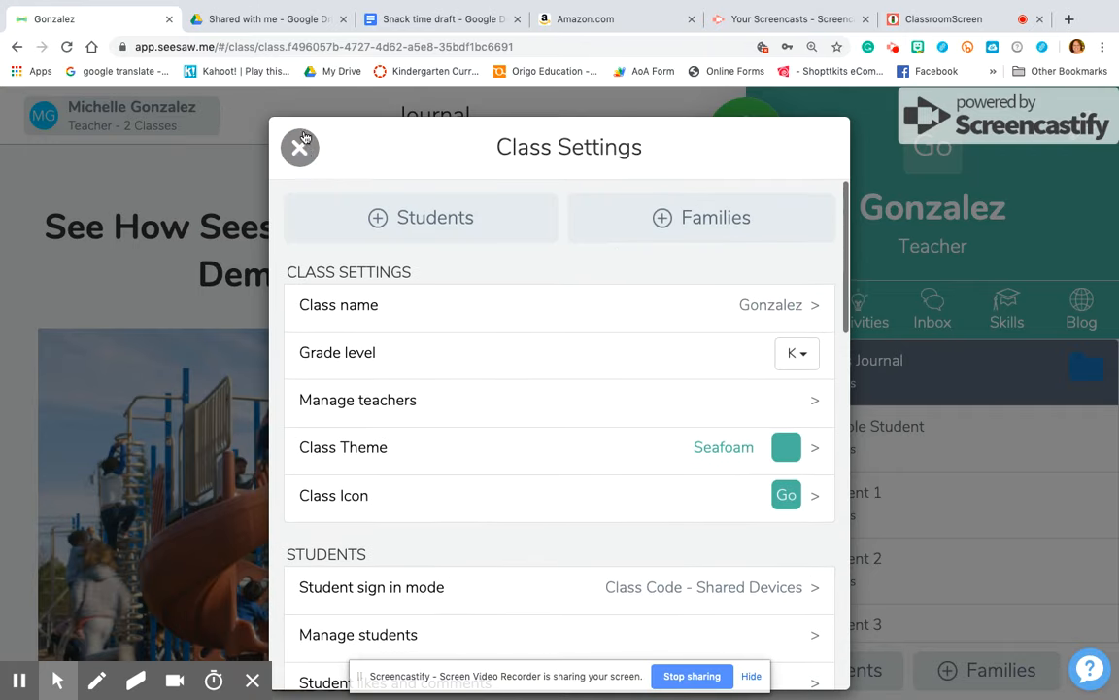
left_click(299, 146)
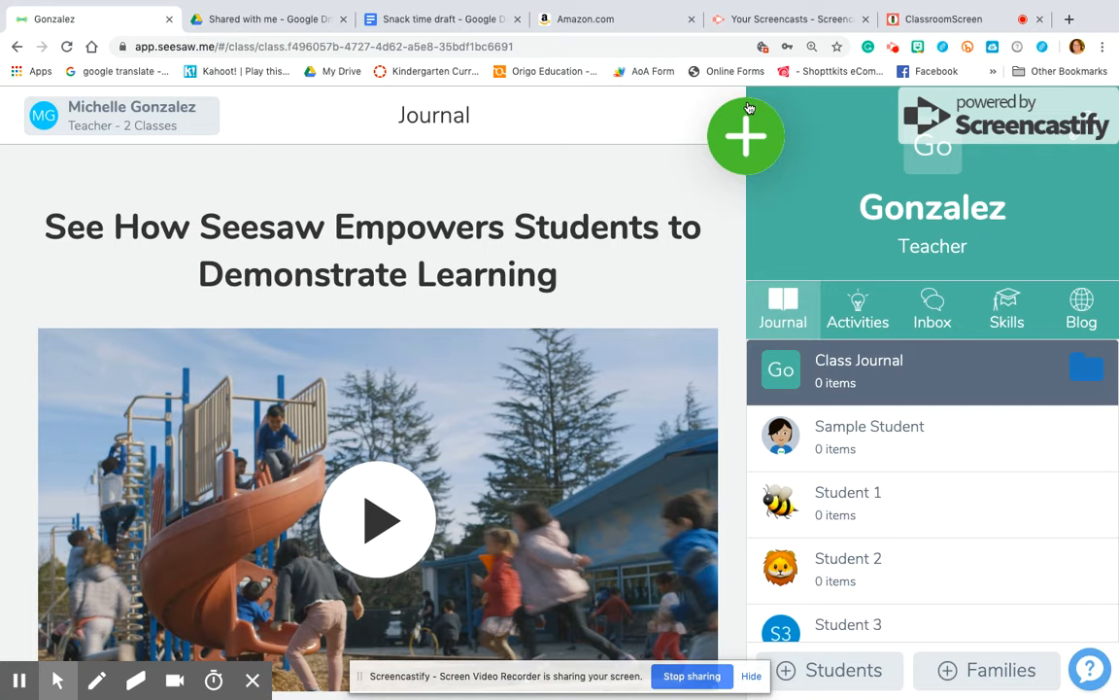
Start a new Student Journal post as a Drawing
left_click(730, 137)
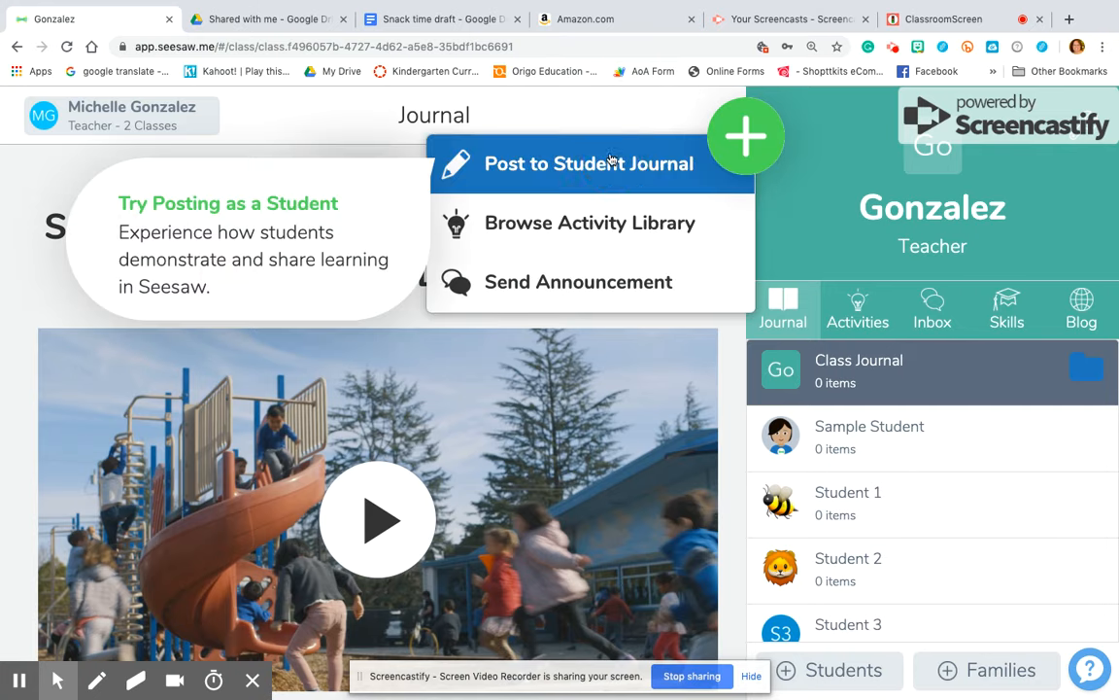
left_click(609, 161)
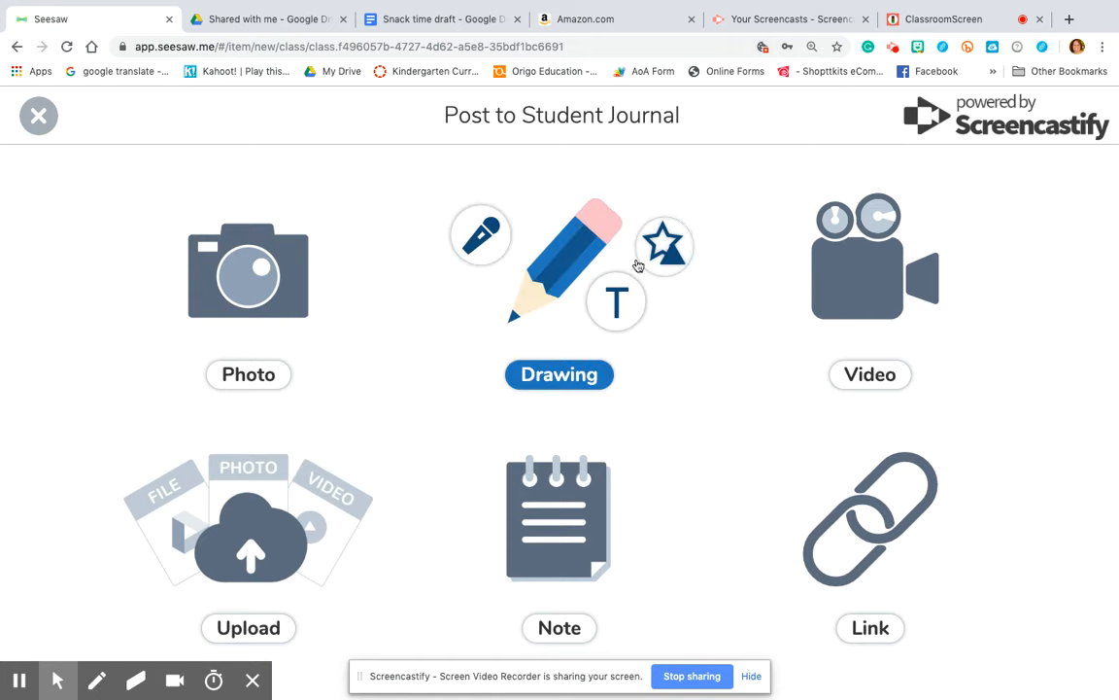
left_click(574, 264)
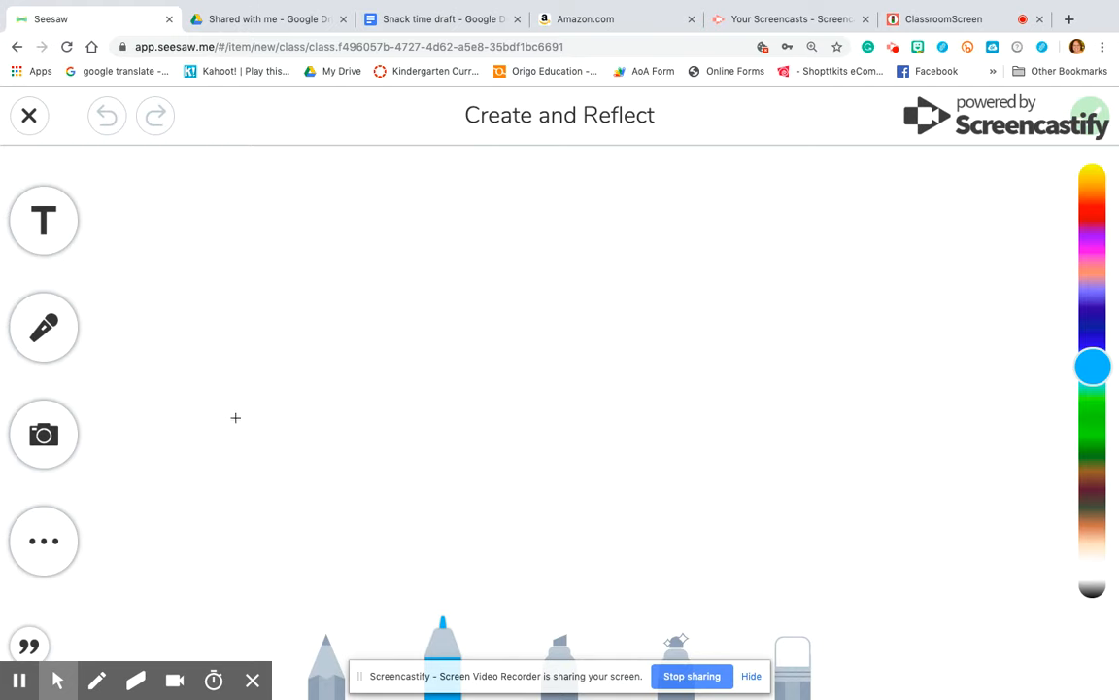
Add a 'The' text box in white-on-dark style and send it to the back
left_click(55, 217)
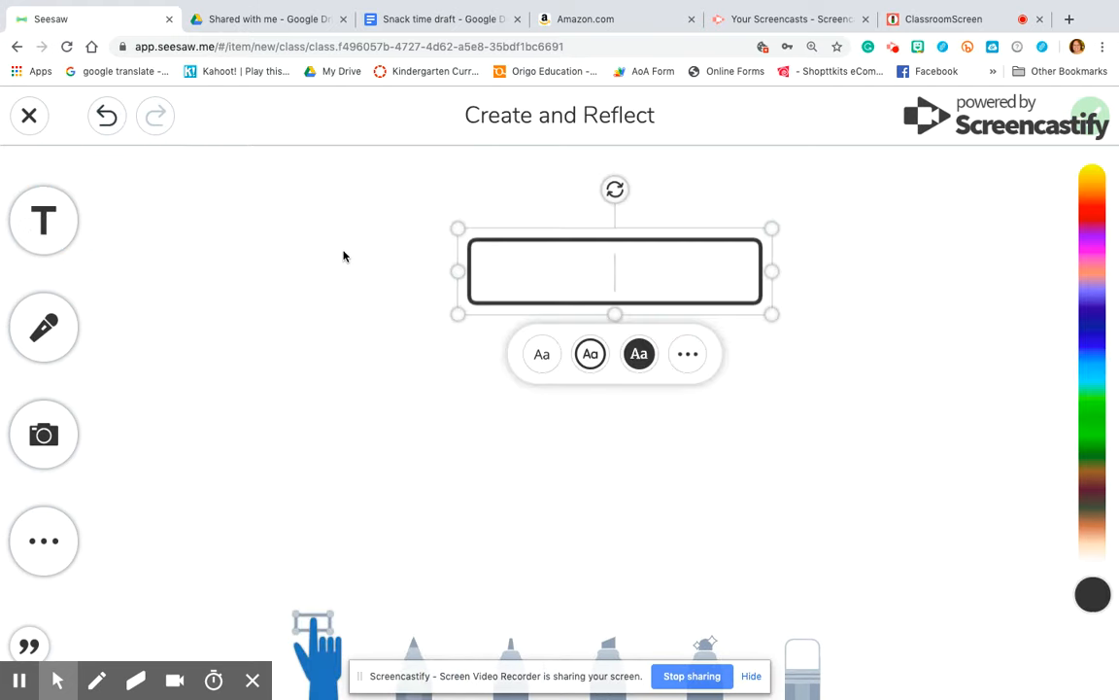
type("The")
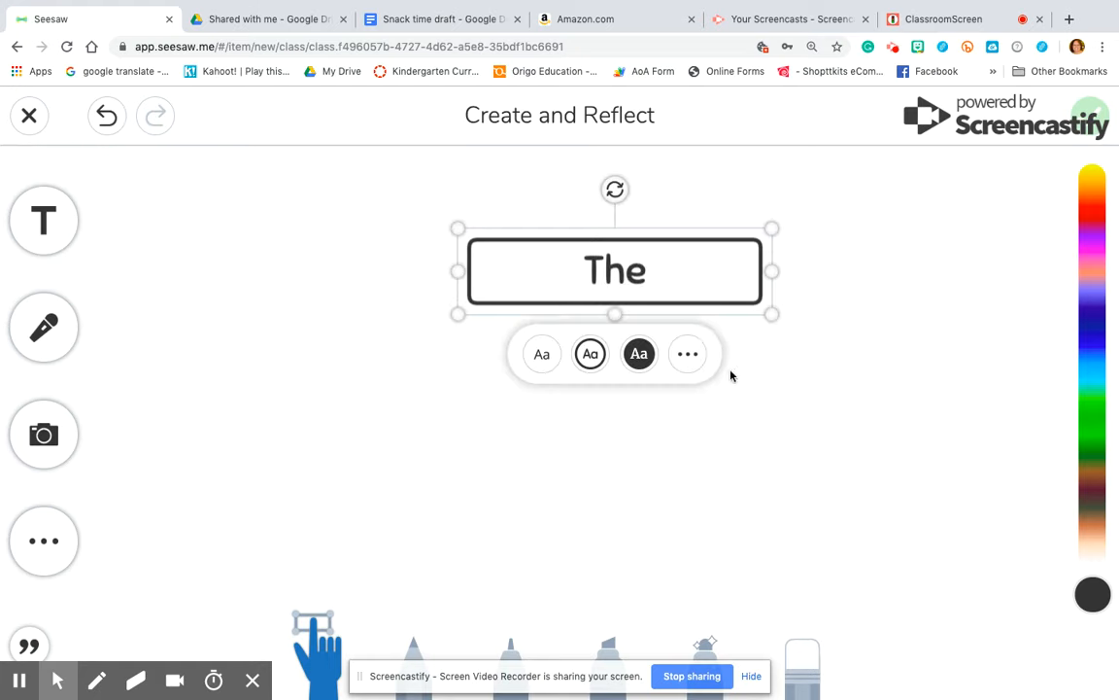
left_click(540, 356)
left_click(637, 351)
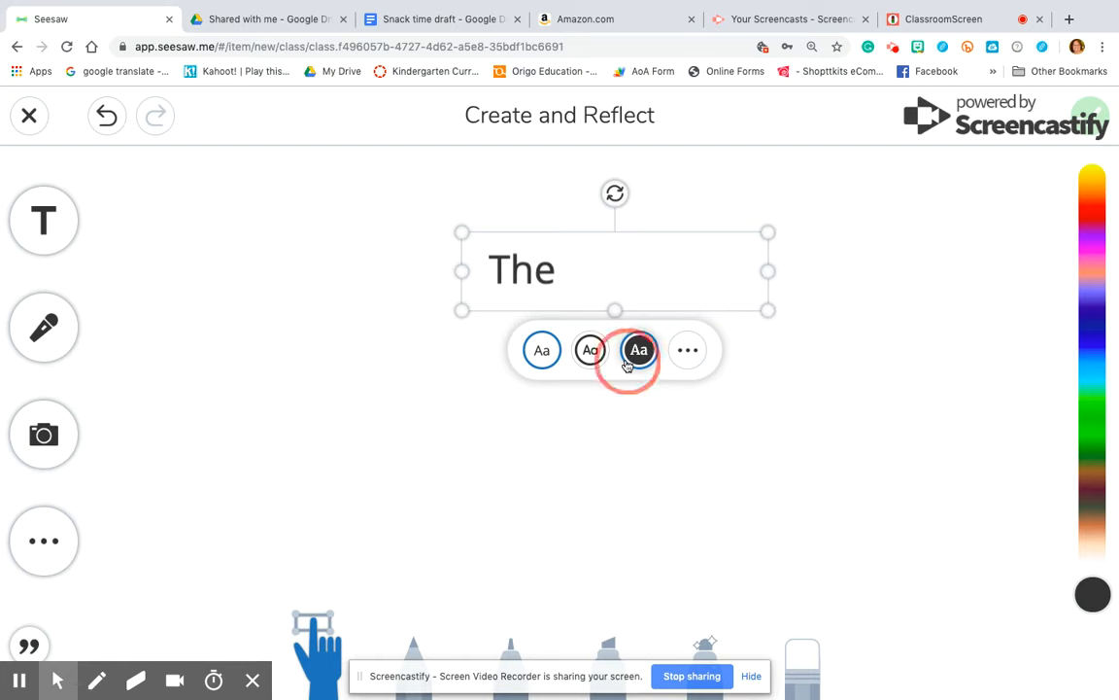
left_click(690, 351)
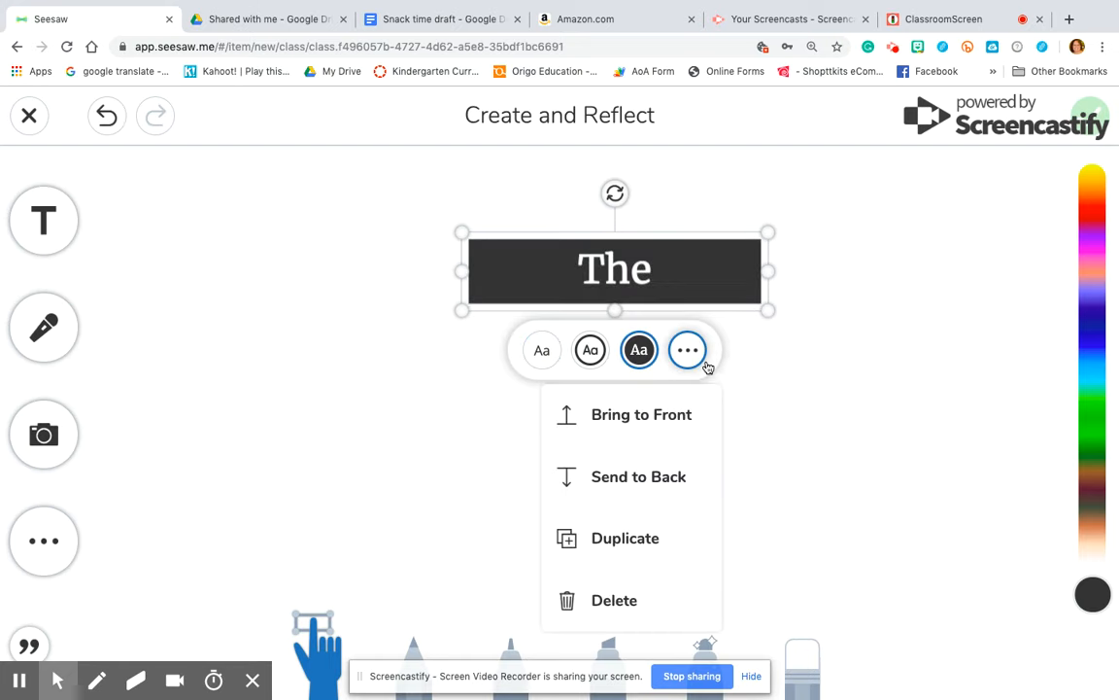
left_click(680, 483)
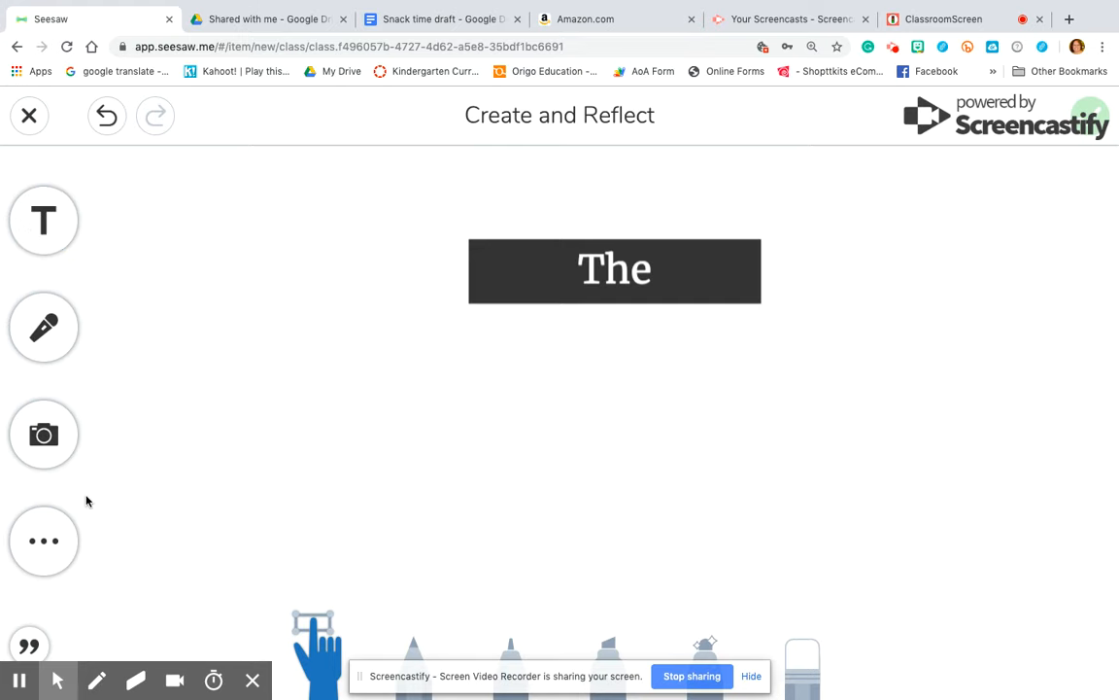
Try light green and rainbow gradient canvas backgrounds, then settle on lined paper
left_click(45, 541)
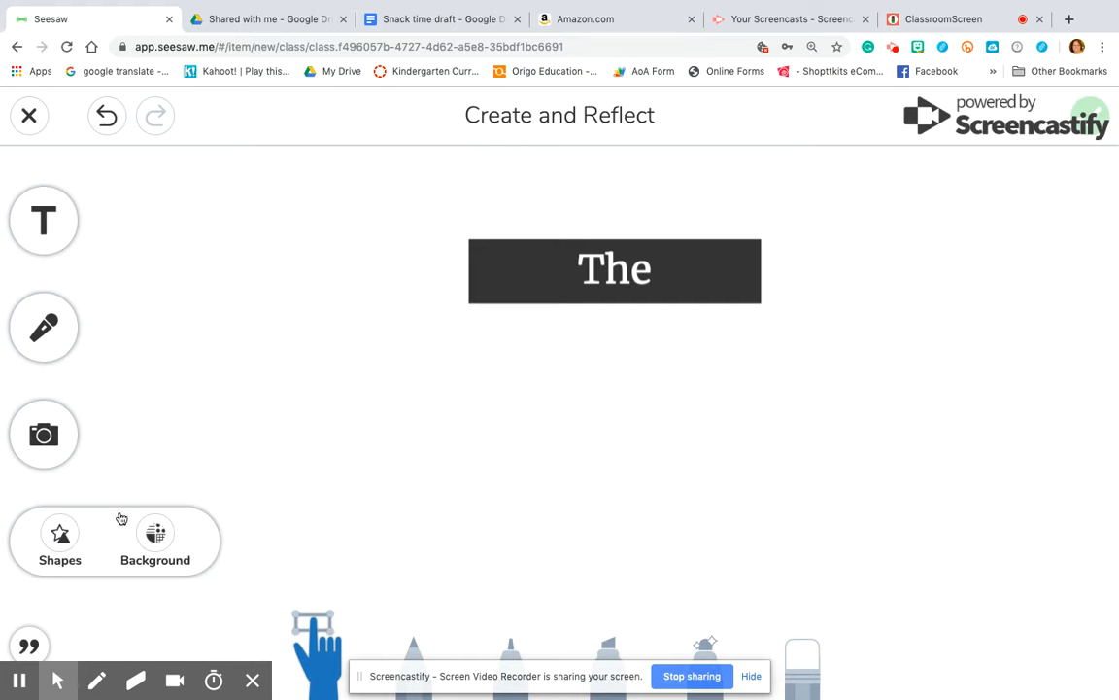
left_click(160, 539)
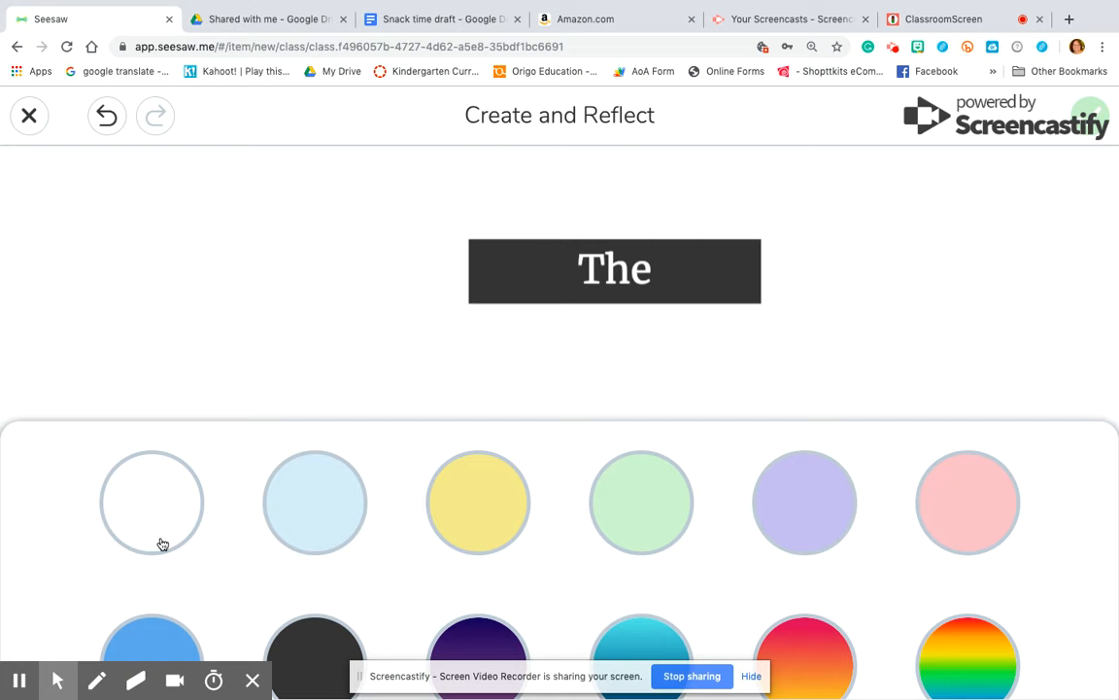
scroll(610, 497, "down", 1)
left_click(642, 466)
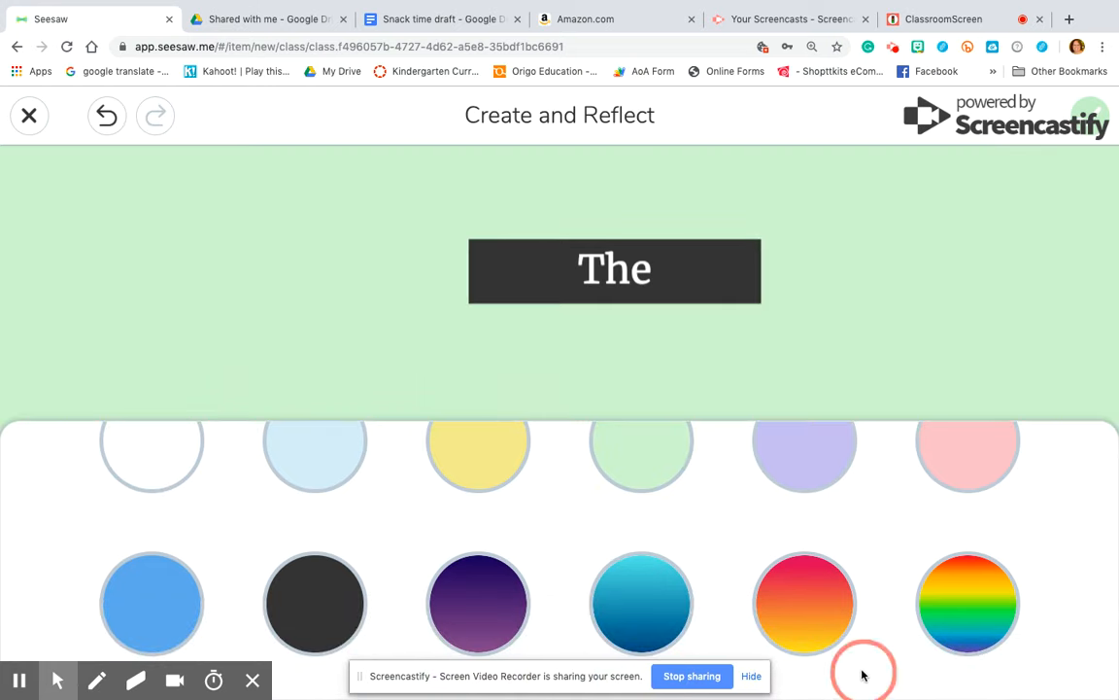
left_click(945, 637)
scroll(857, 616, "down", 1)
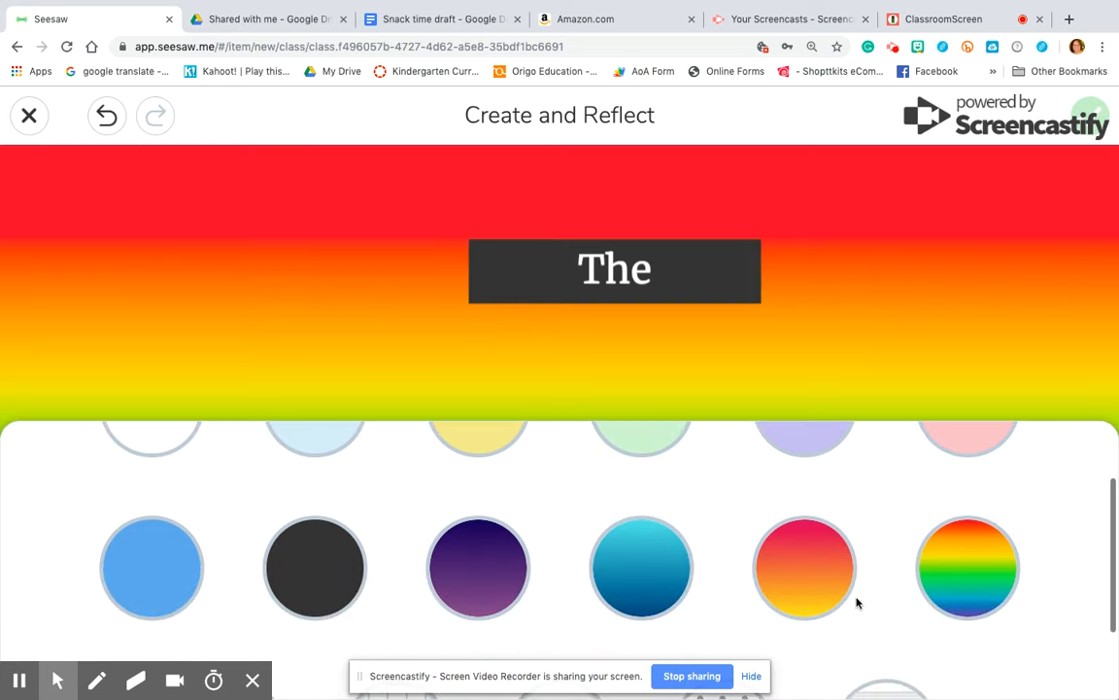
left_click(910, 362)
left_click(46, 530)
left_click(155, 532)
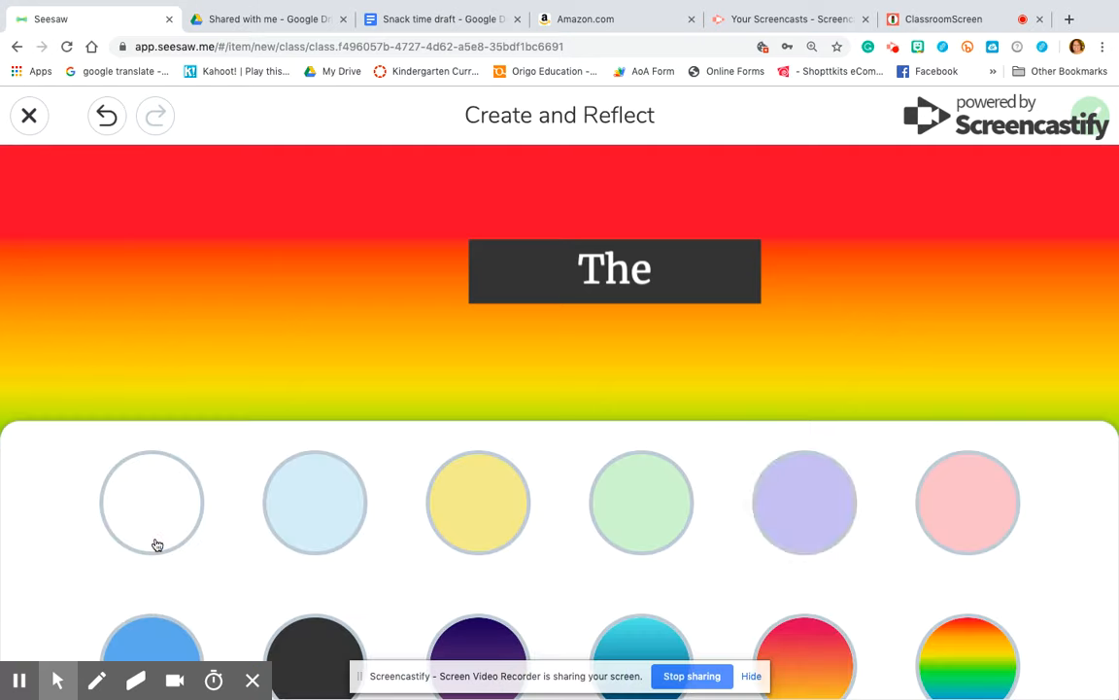
scroll(775, 517, "down", 3)
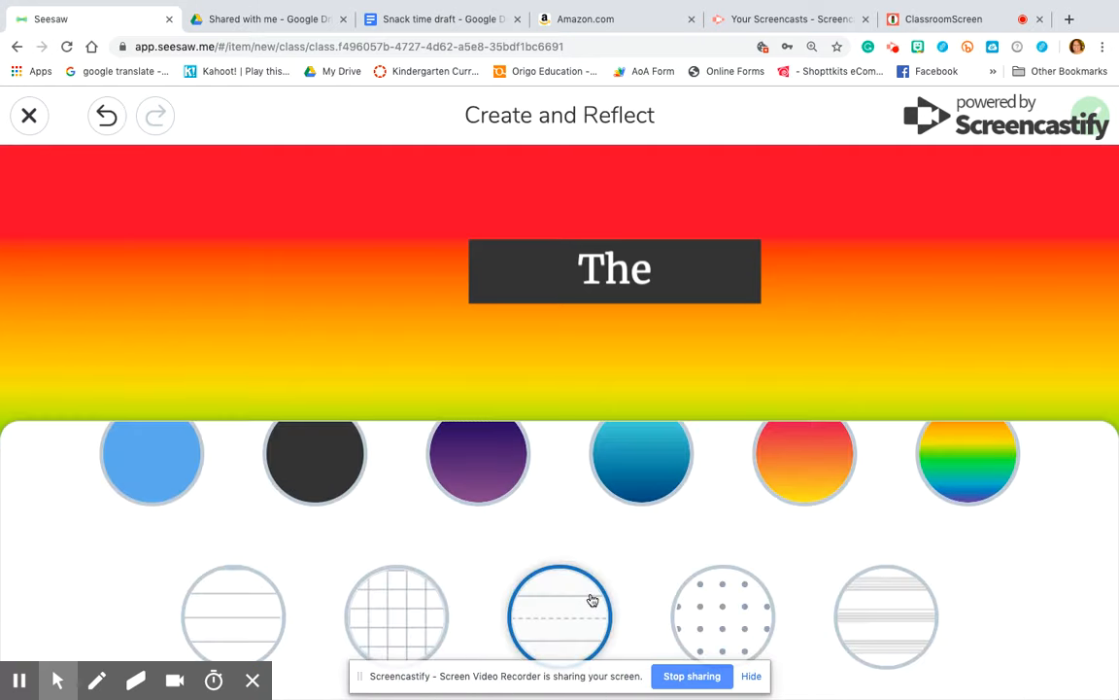
left_click(247, 614)
left_click(366, 372)
Switch the background to dashed handwriting lines and move the 'The' text box up-left
left_click(44, 533)
left_click(156, 535)
scroll(436, 551, "down", 3)
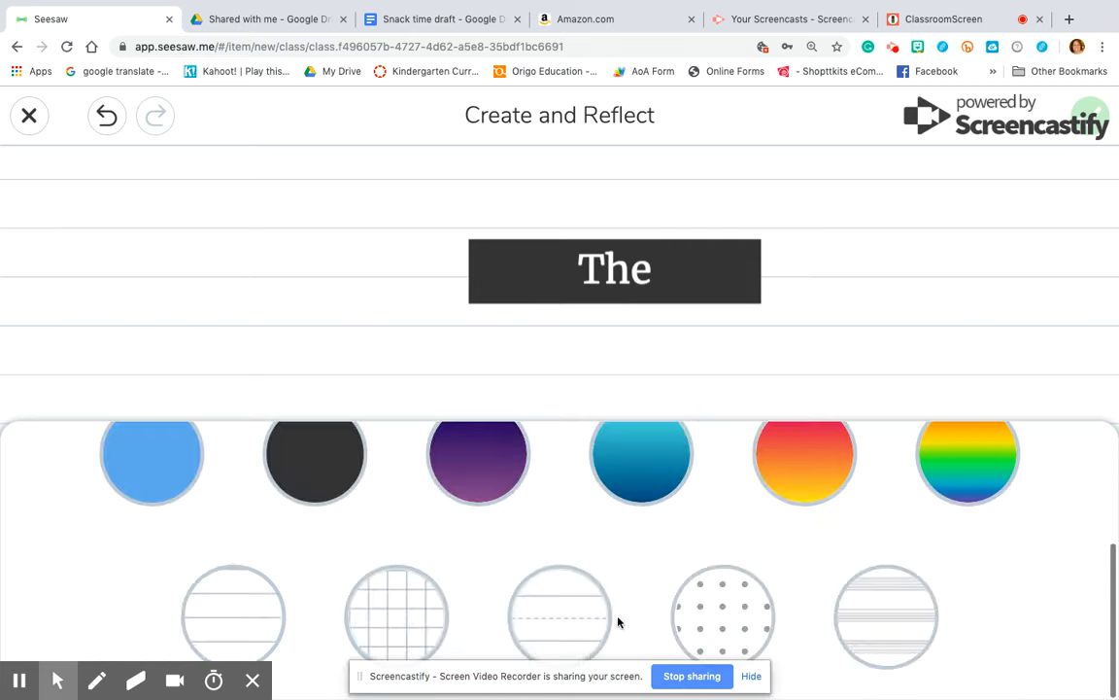
left_click(595, 627)
left_click(733, 358)
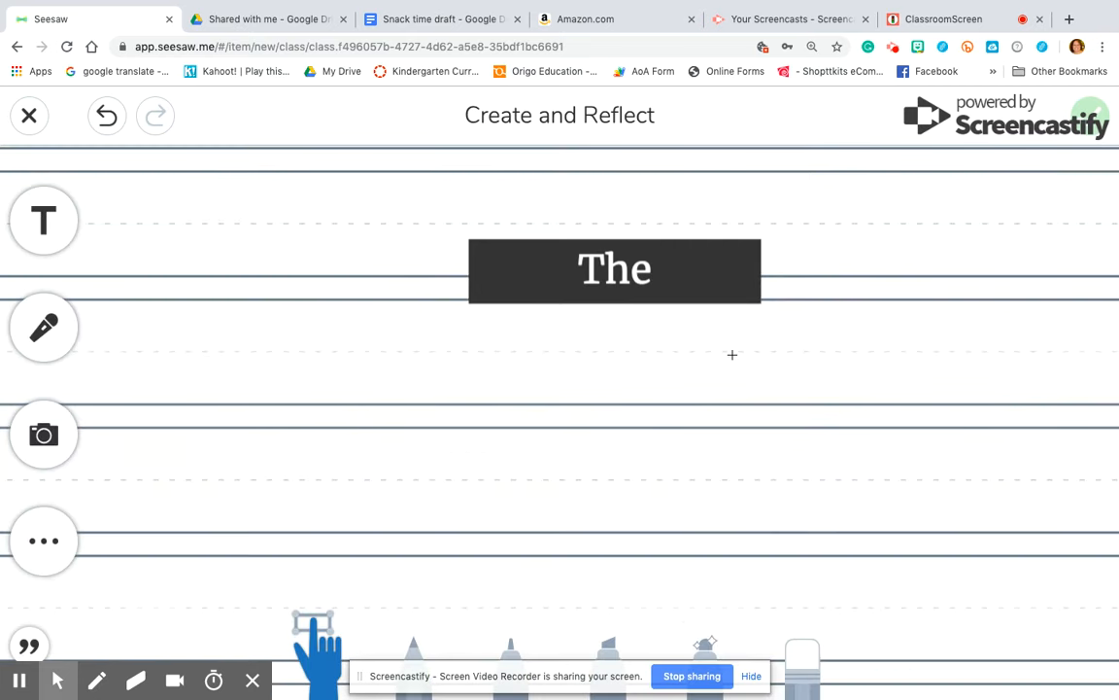
left_click_drag(702, 288, 622, 201)
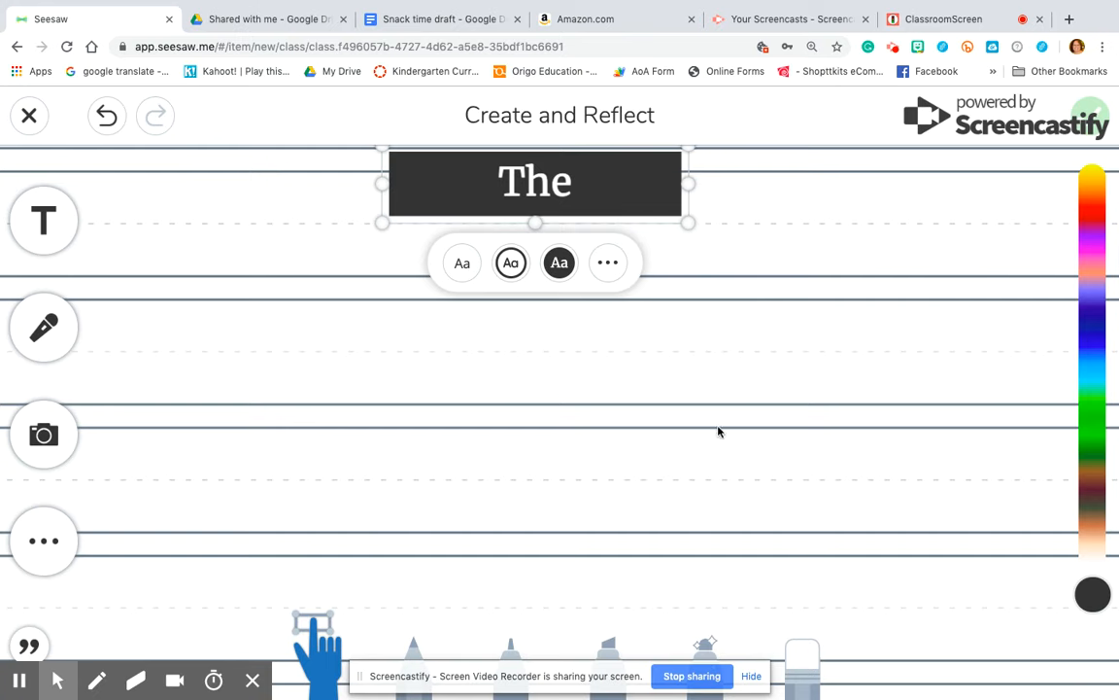
Try the dotted background, then apply the thin stacked-lines pattern
left_click(53, 557)
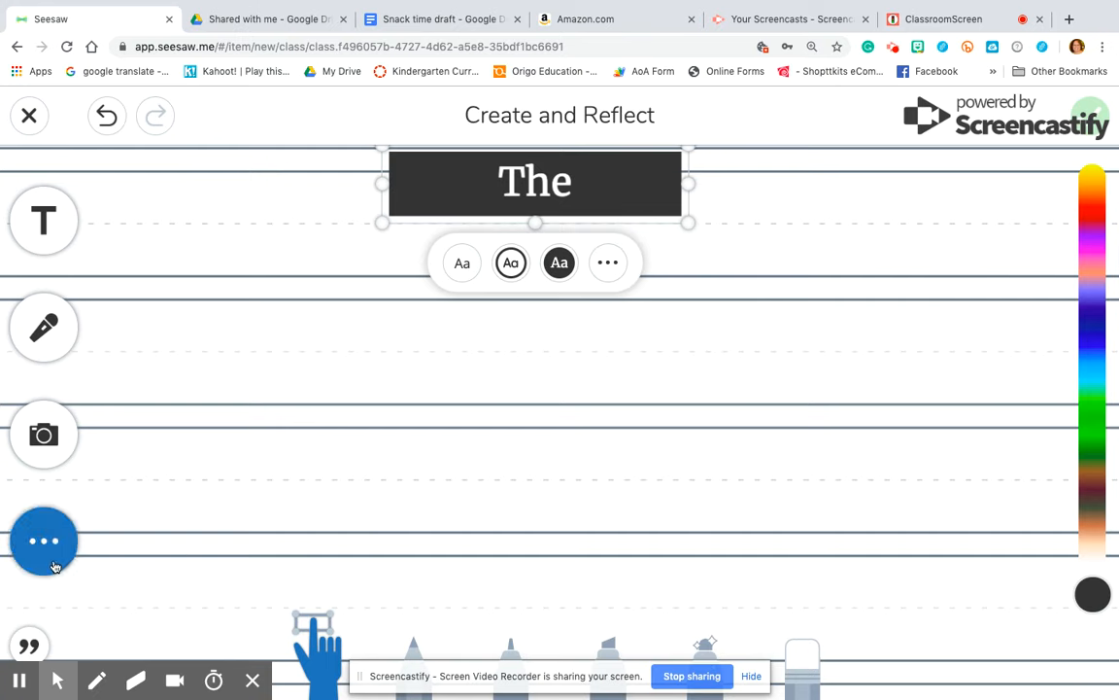
left_click(156, 544)
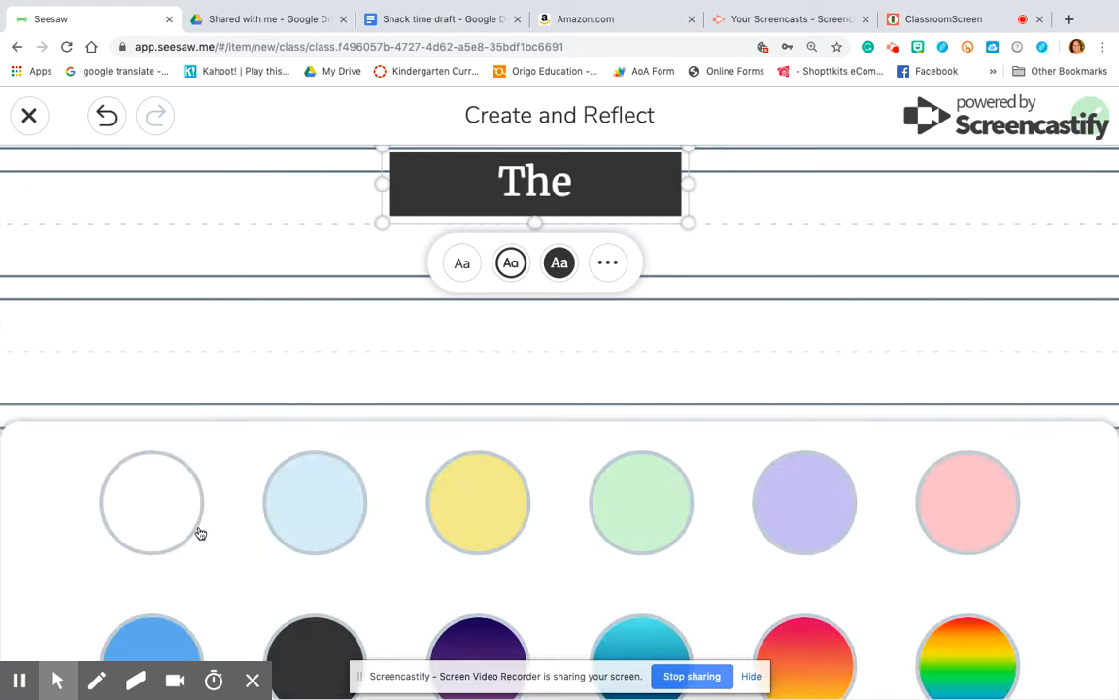
scroll(567, 537, "down", 3)
left_click(726, 615)
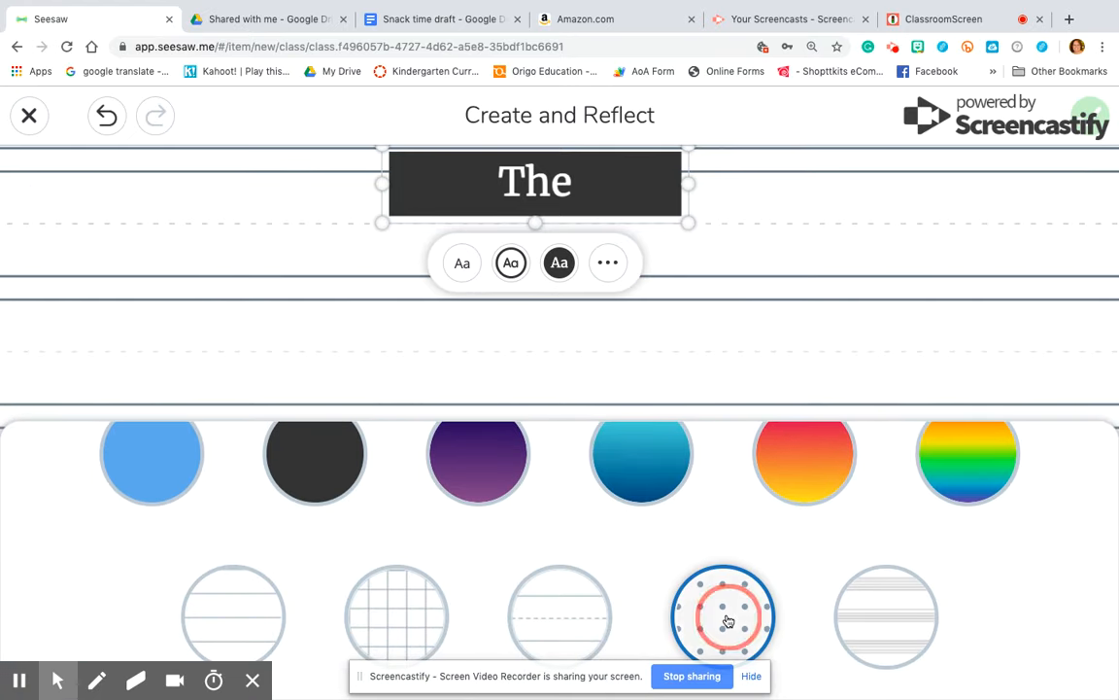
left_click(862, 630)
left_click(451, 335)
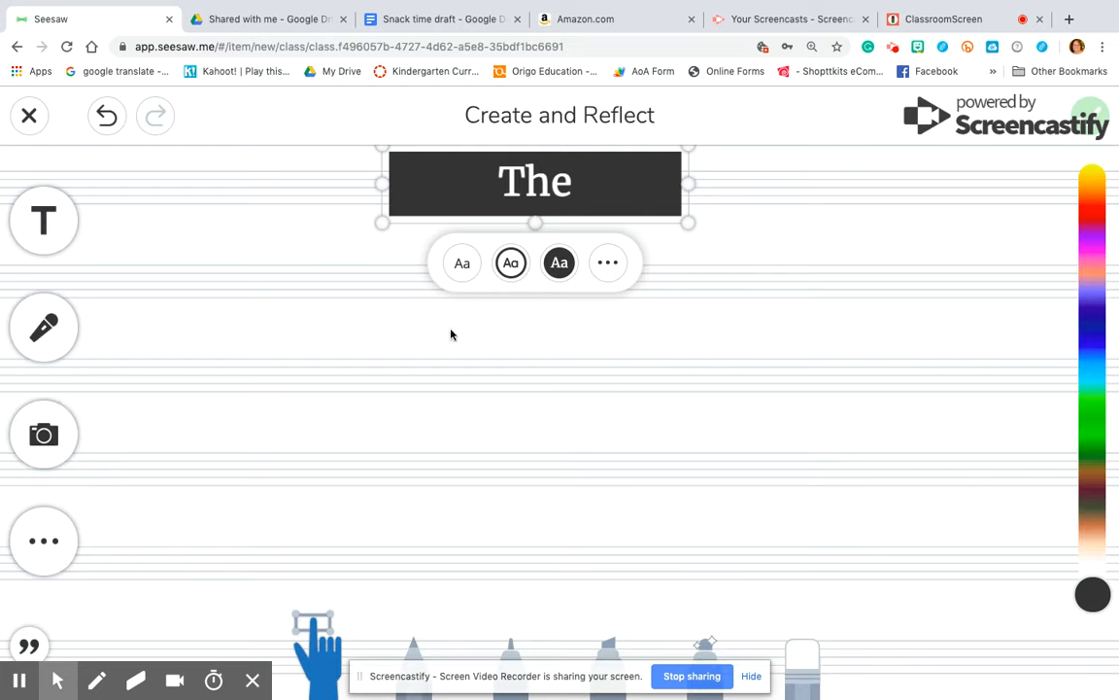
left_click(61, 563)
Find the red trapezoid in the shapes collection and place it below the 'The' text box
left_click(59, 544)
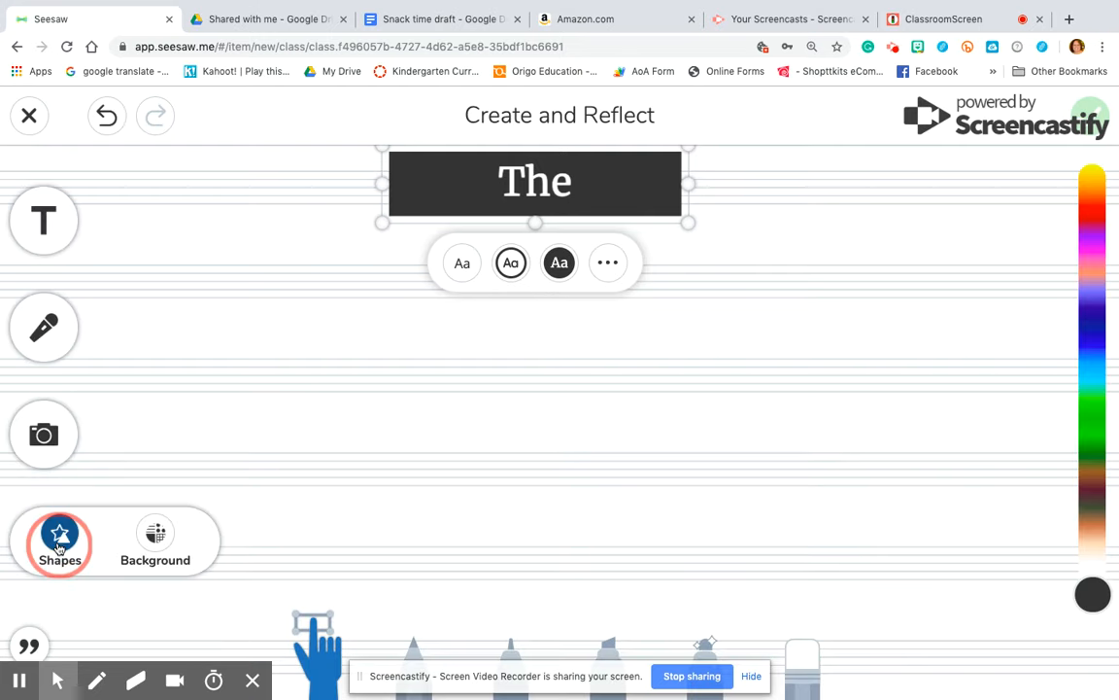
scroll(332, 500, "down", 3)
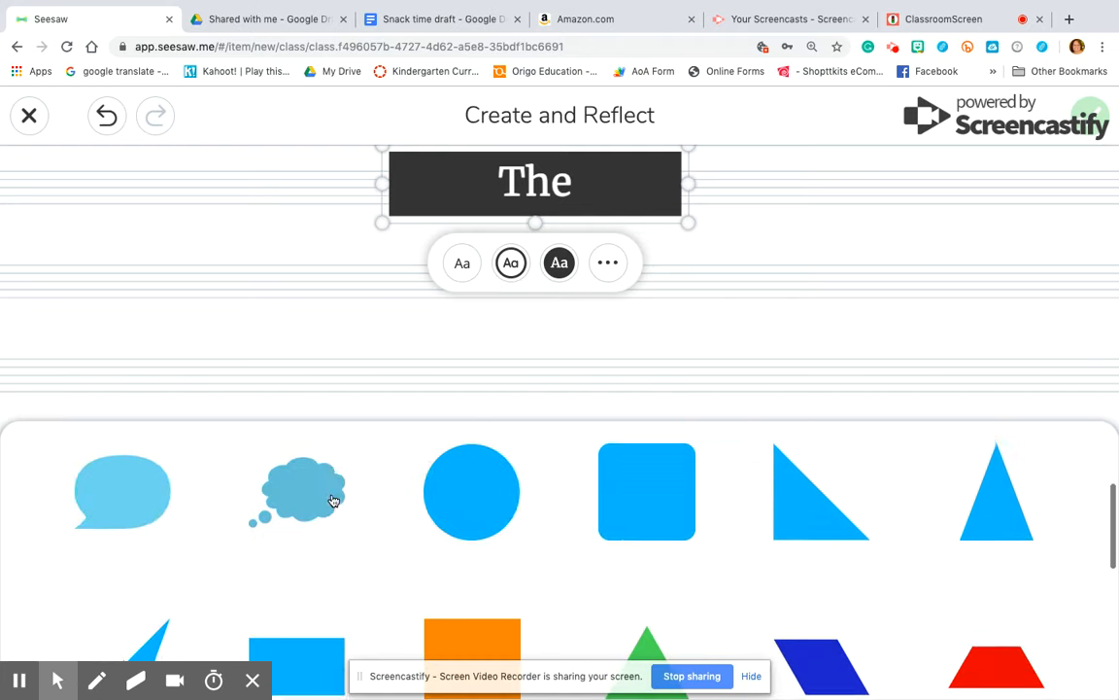
scroll(562, 507, "down", 5)
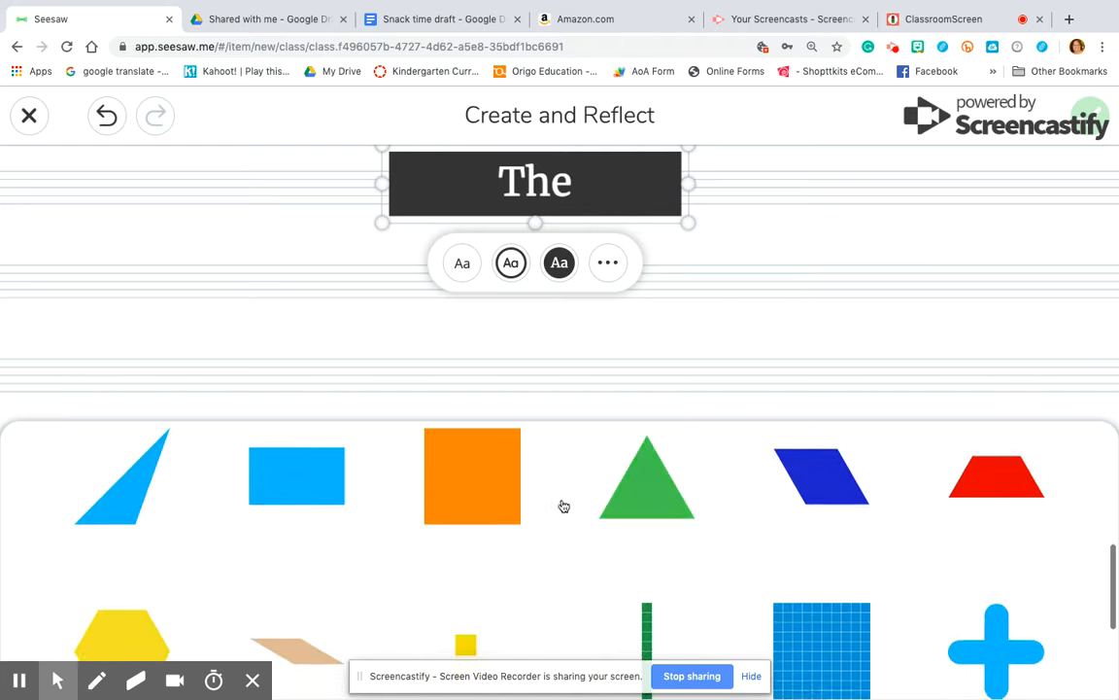
scroll(563, 507, "up", 2)
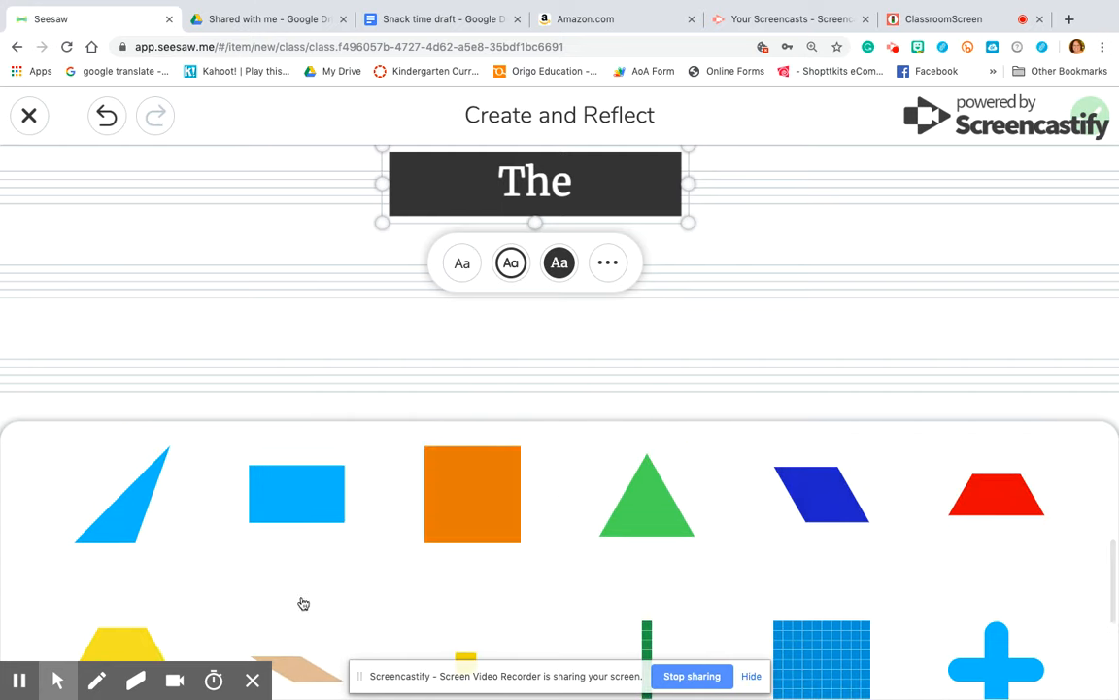
scroll(262, 603, "down", 2)
scroll(194, 549, "down", 2)
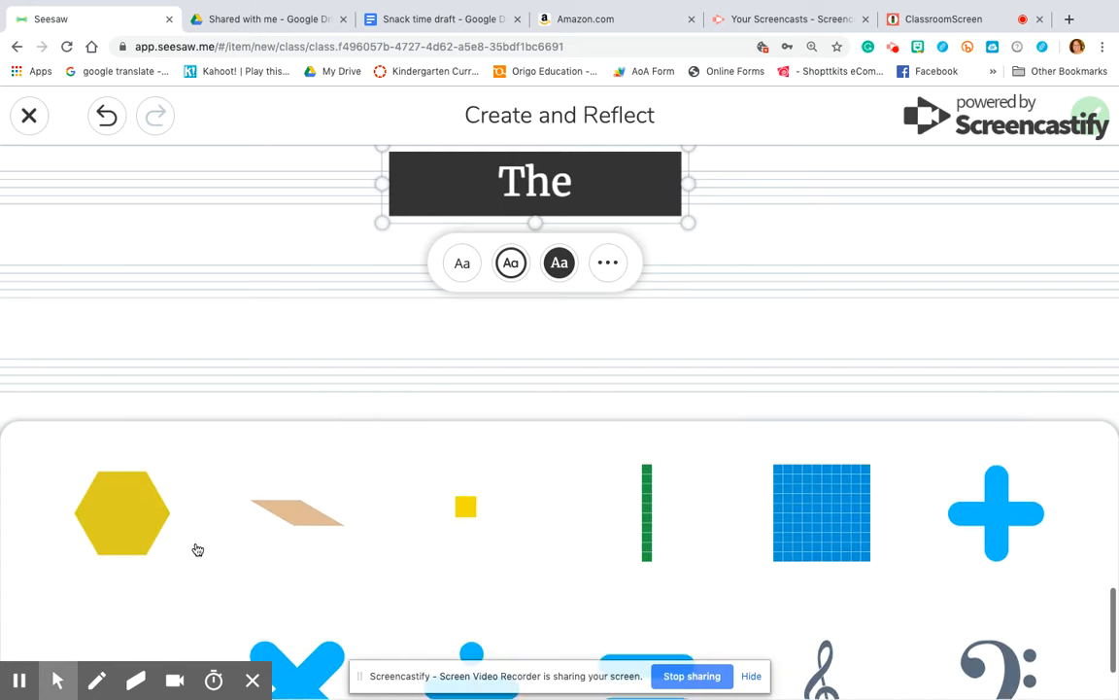
scroll(657, 487, "up", 2)
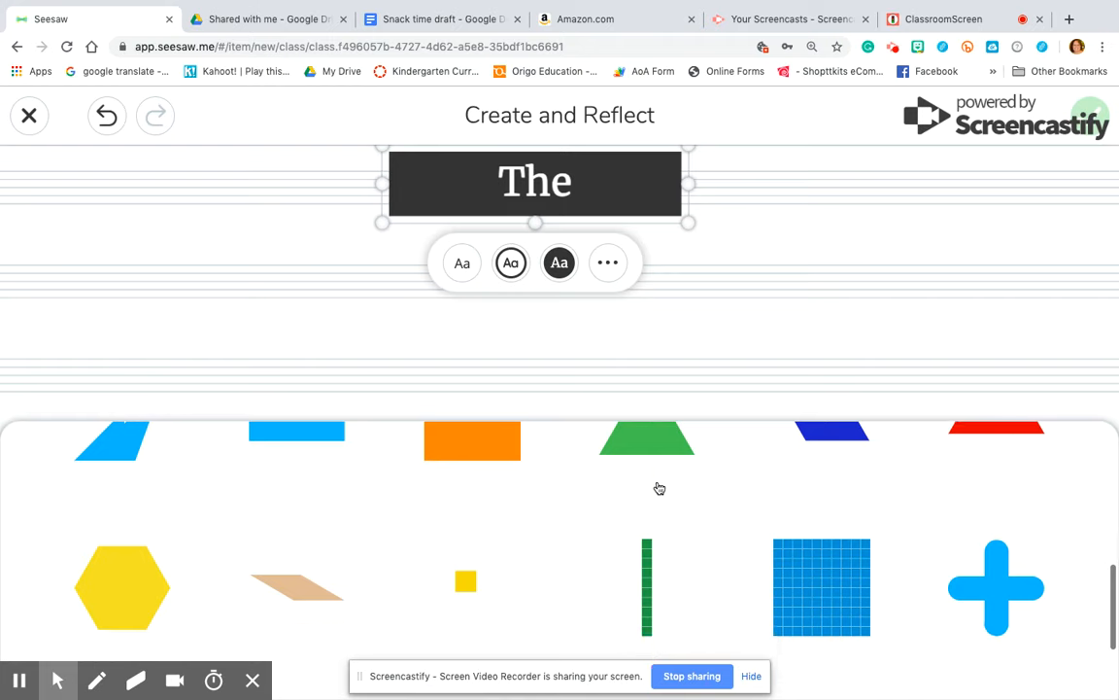
scroll(657, 487, "down", 2)
scroll(726, 513, "down", 3)
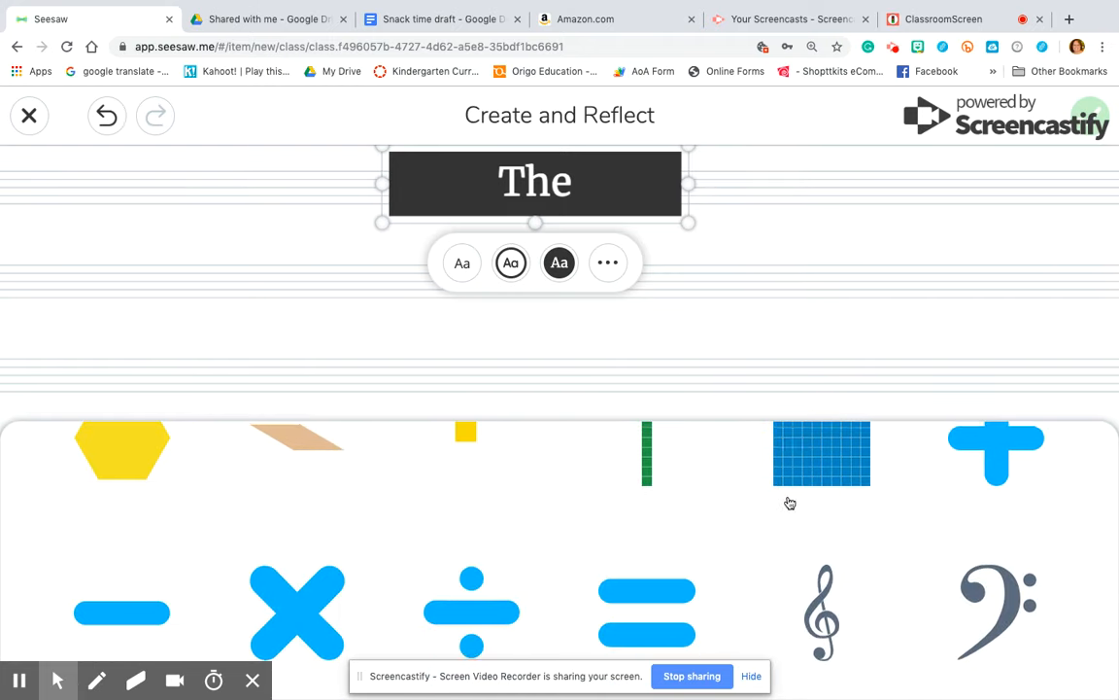
scroll(789, 502, "up", 2)
scroll(789, 503, "down", 5)
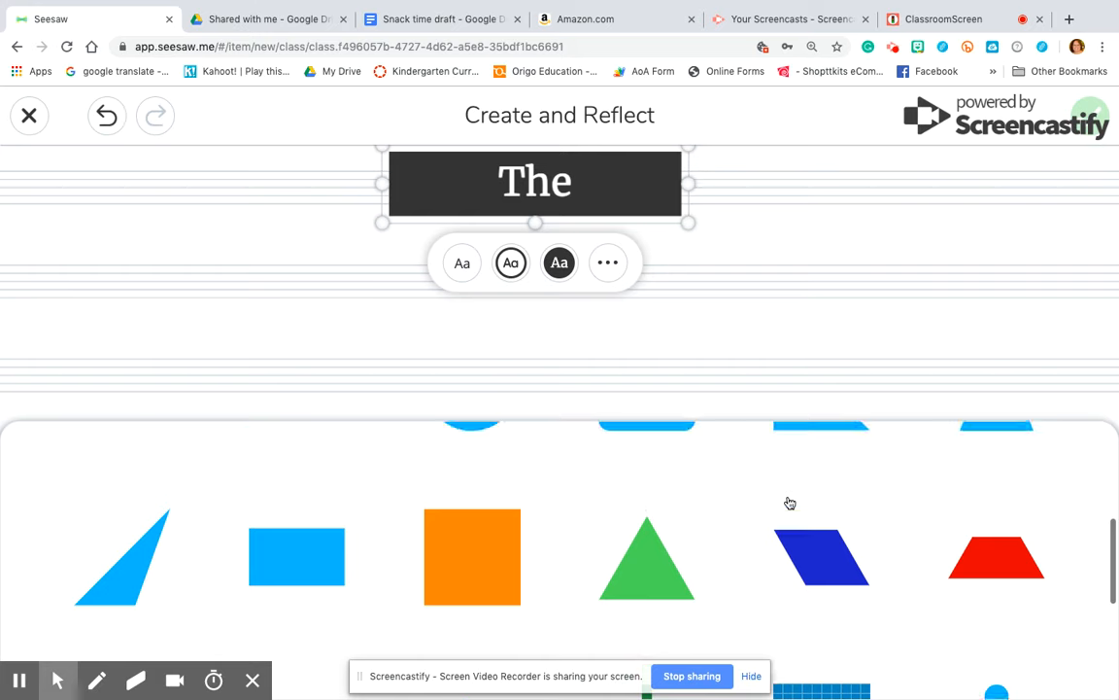
left_click(978, 581)
left_click(901, 386)
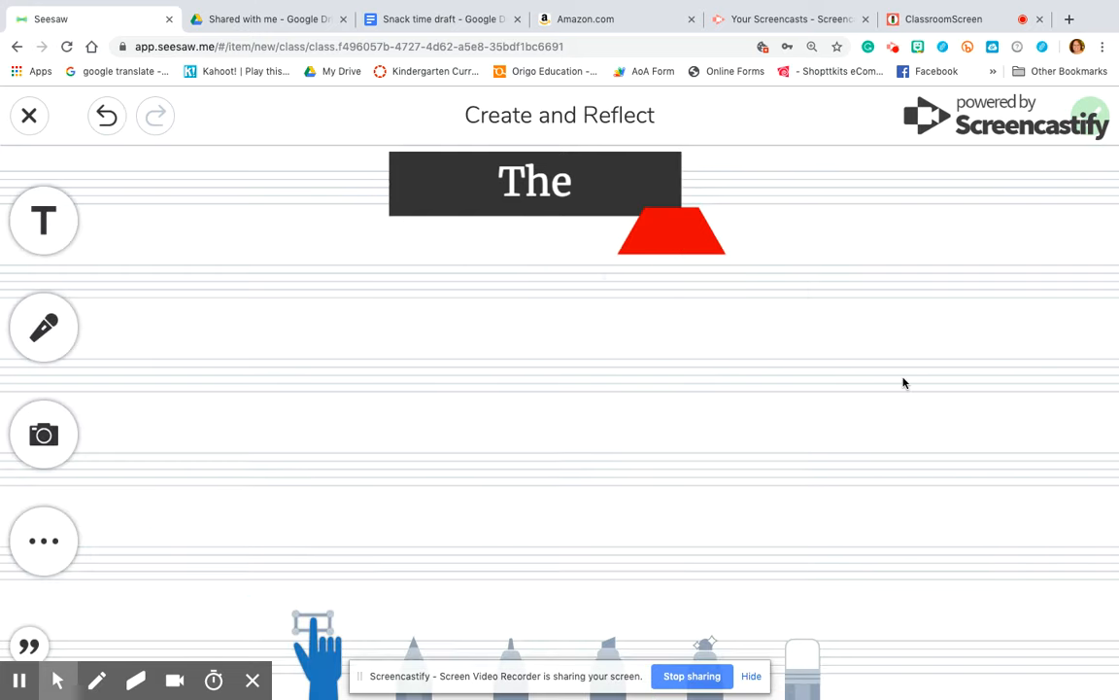
Move the trapezoid down to the middle of the canvas and tilt it
left_click(688, 246)
left_click_drag(690, 242, 723, 447)
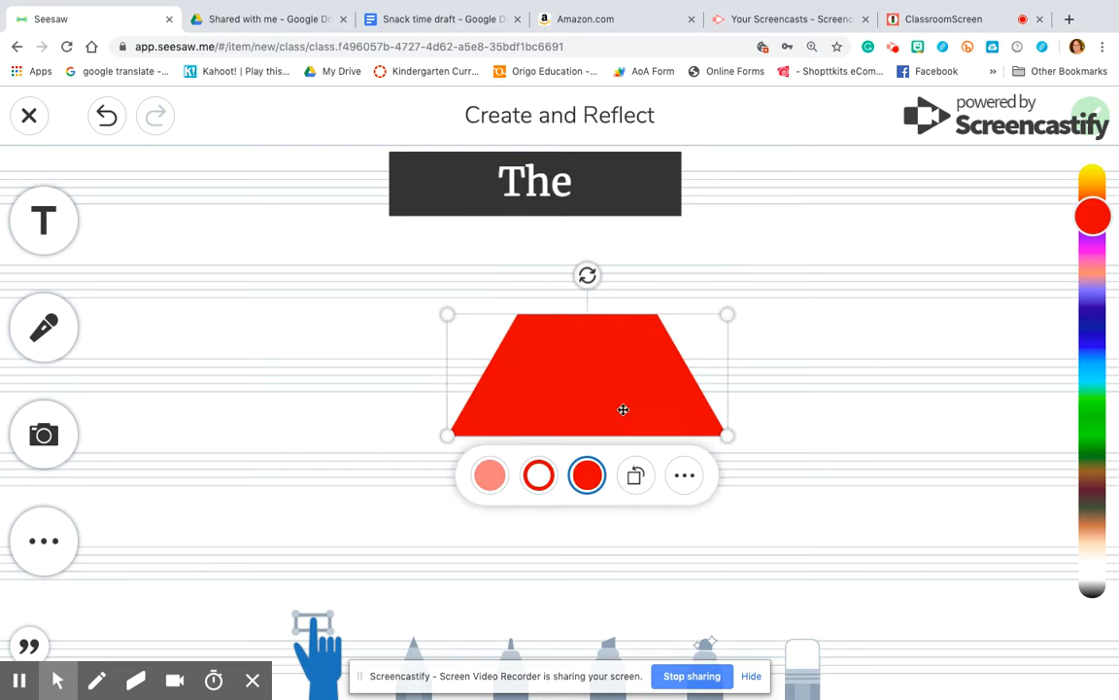
left_click(636, 476)
left_click(591, 531)
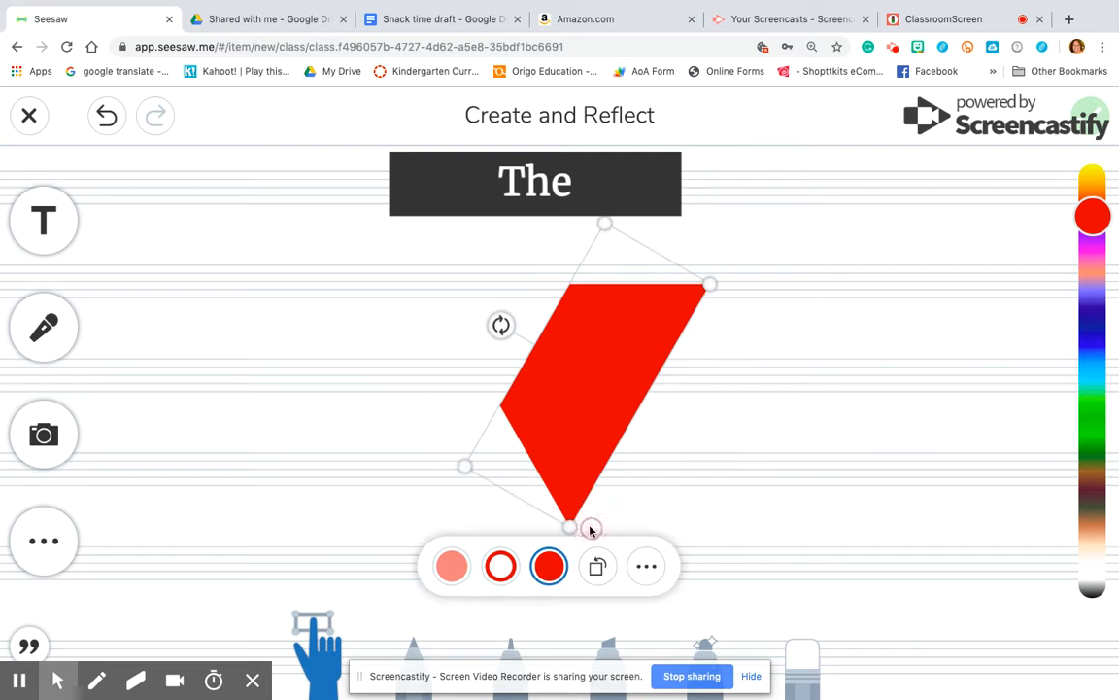
left_click_drag(500, 324, 600, 364)
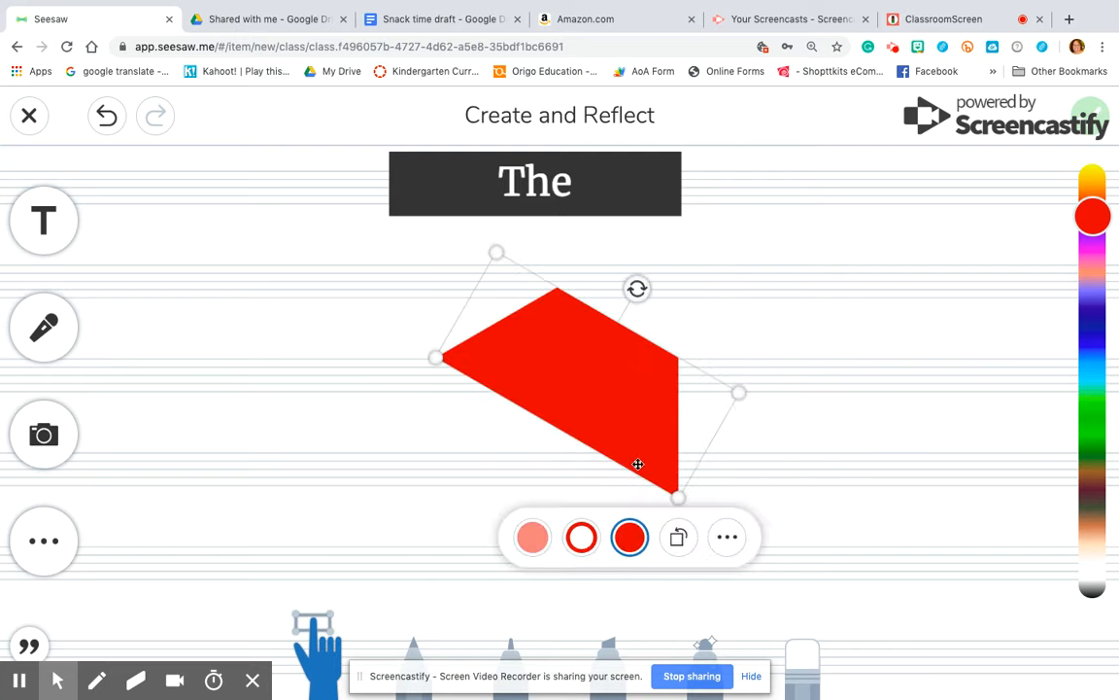
Give the trapezoid a solid light salmon fill and nudge it slightly left
left_click(581, 537)
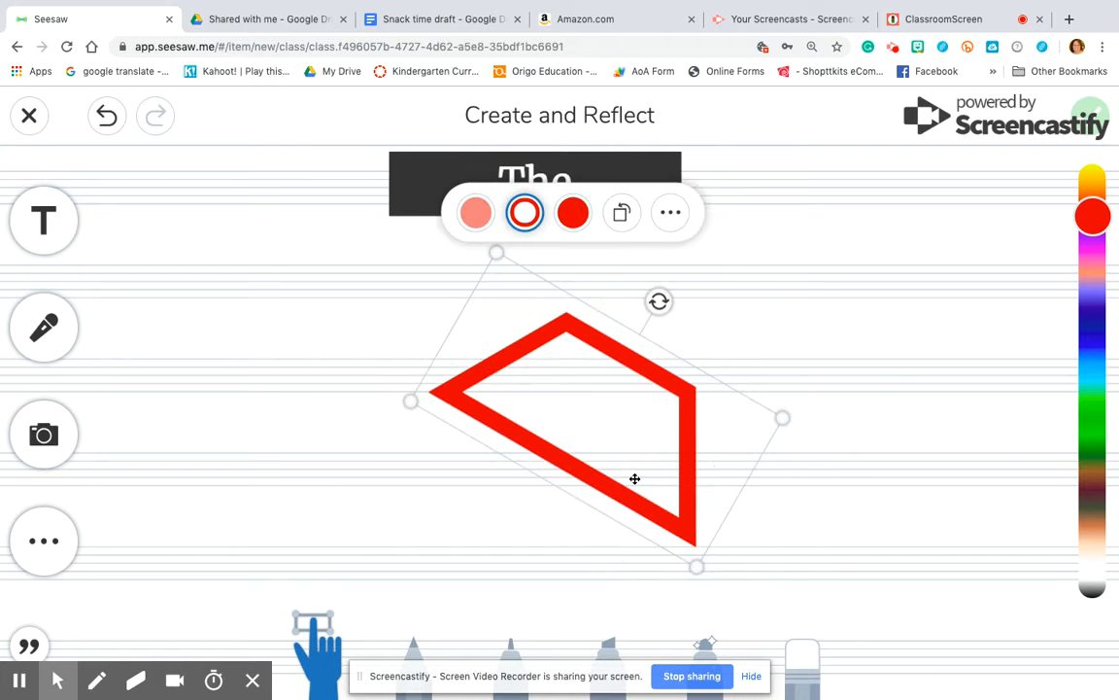
left_click(573, 213)
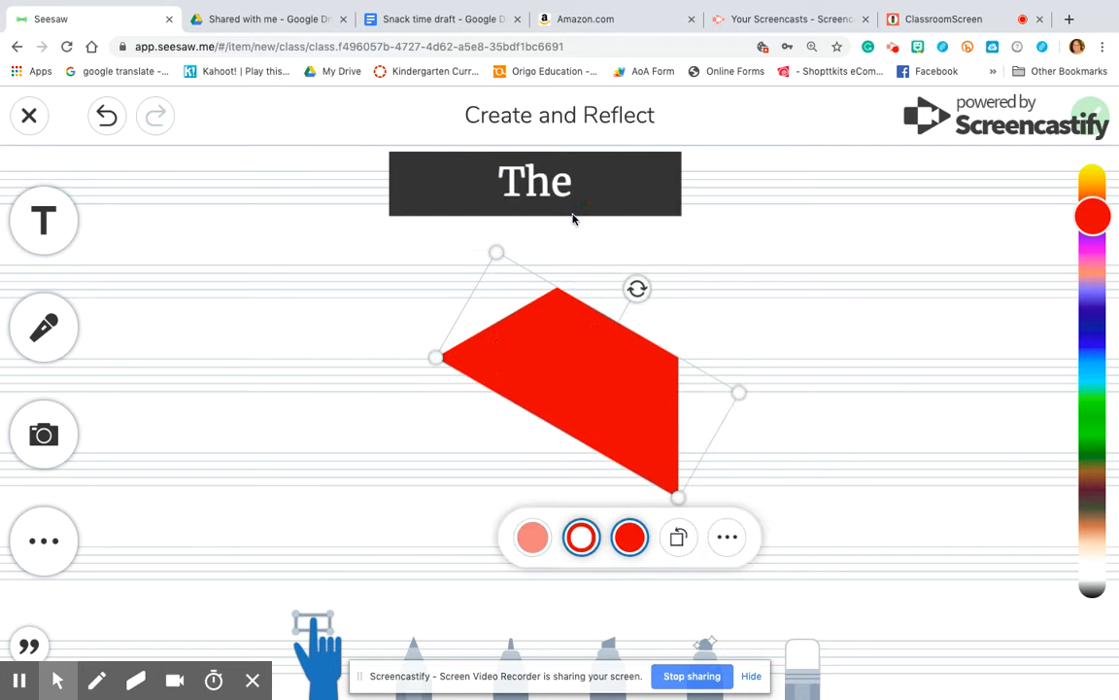
left_click(520, 543)
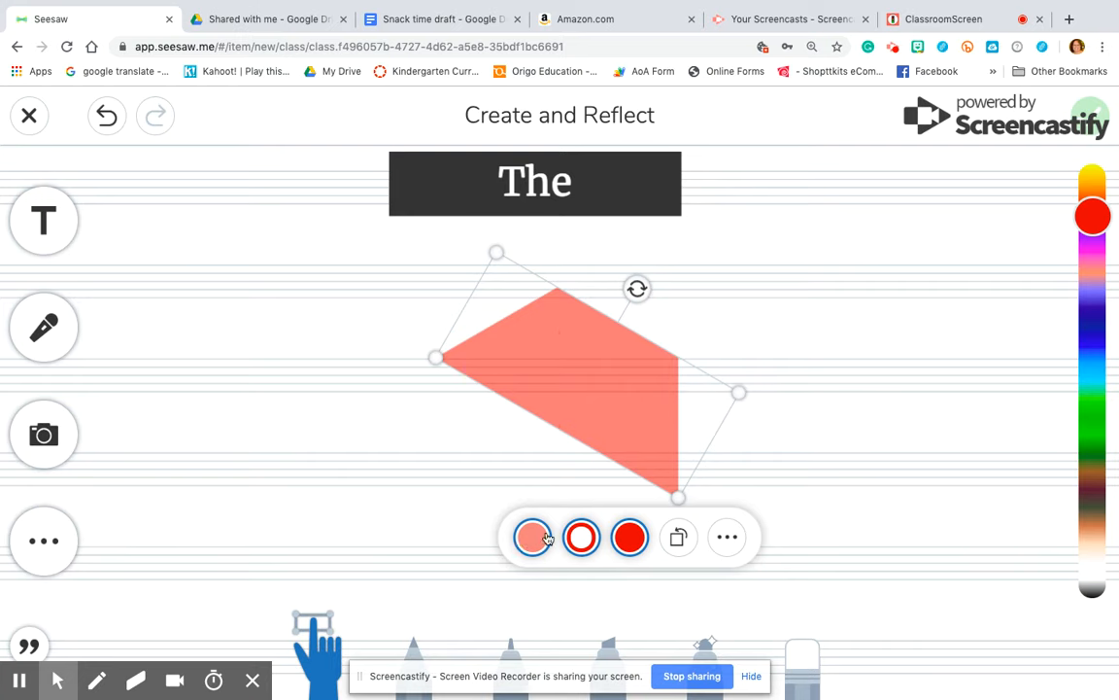
left_click(728, 540)
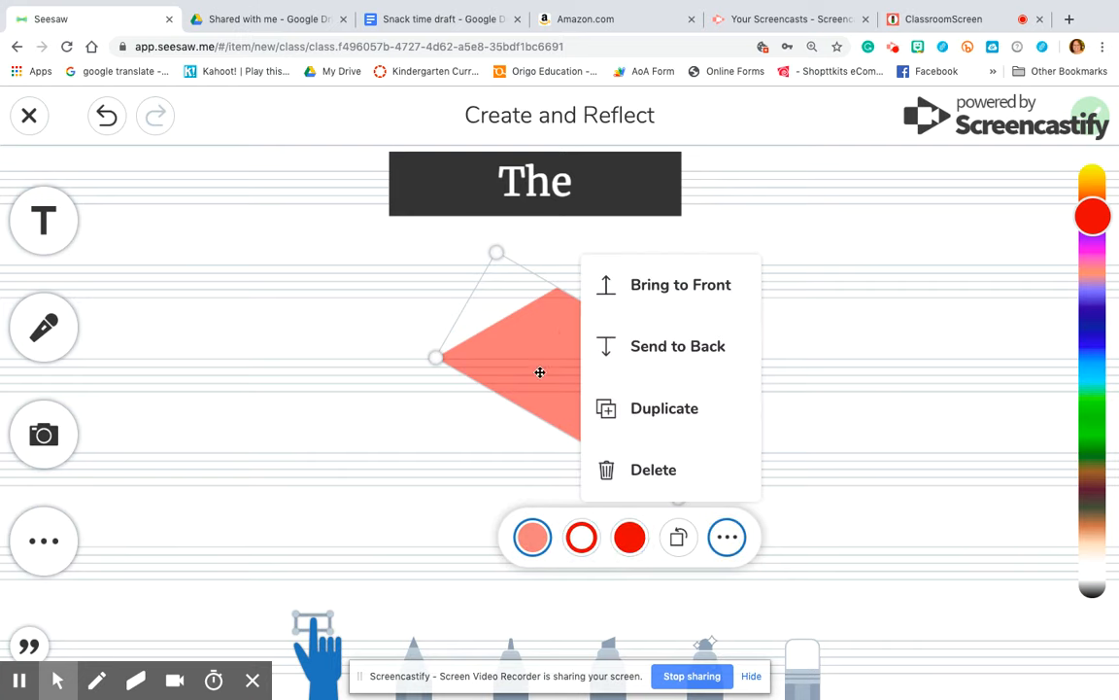
left_click(694, 303)
left_click_drag(575, 392, 521, 432)
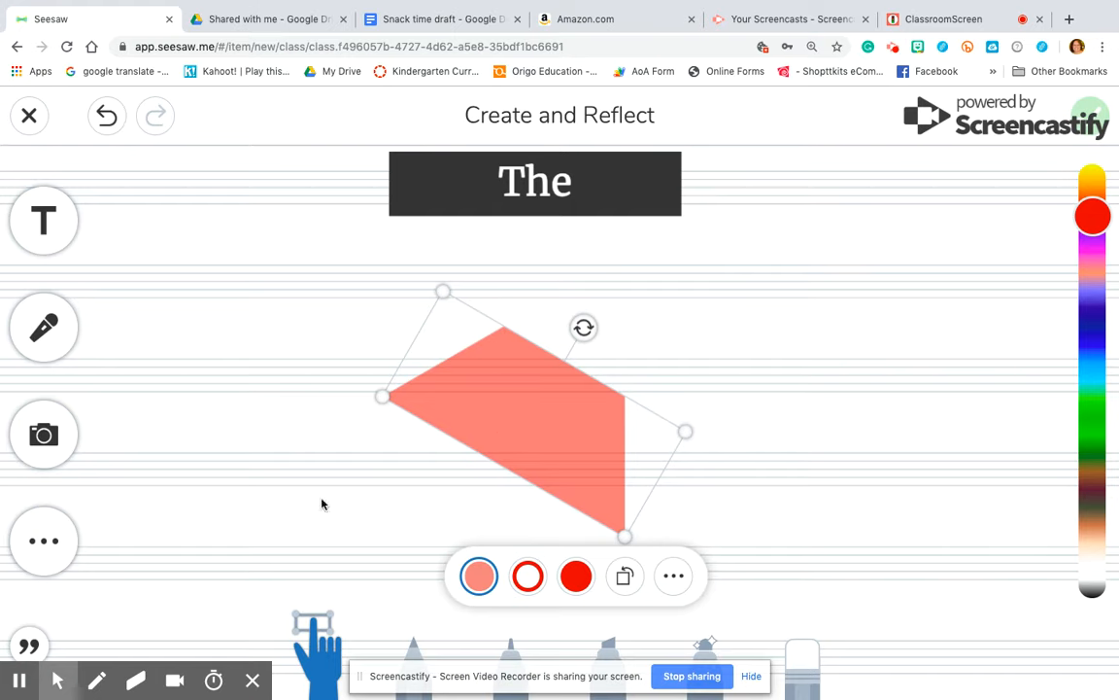
left_click(282, 535)
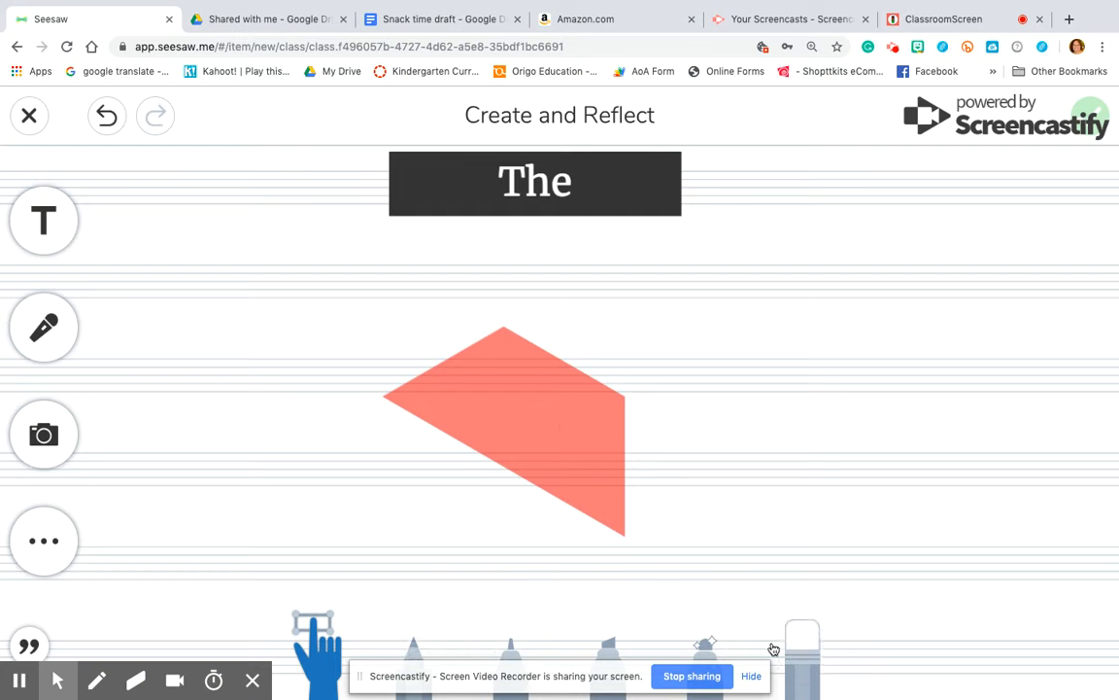
Scribble over the trapezoid with a blue pencil, light-blue marker and yellow highlighter
left_click(410, 645)
left_click(1093, 335)
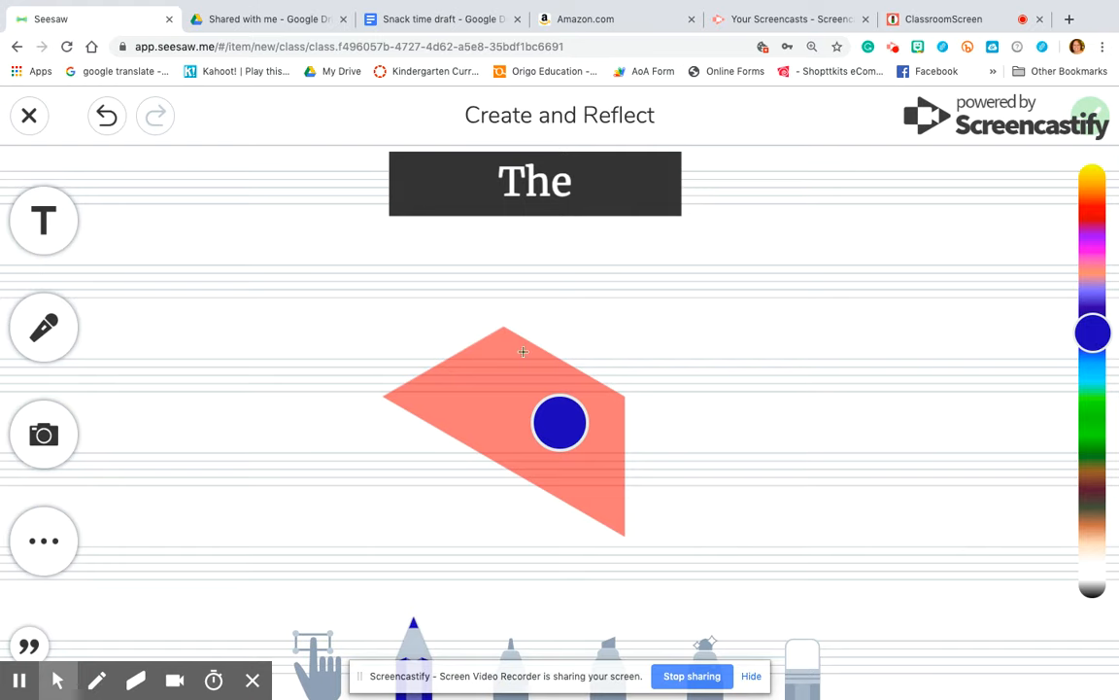
mouse_move(499, 335)
left_mouse_down()
mouse_move(550, 419)
mouse_move(525, 416)
mouse_move(533, 390)
mouse_move(581, 413)
mouse_move(559, 428)
left_mouse_up()
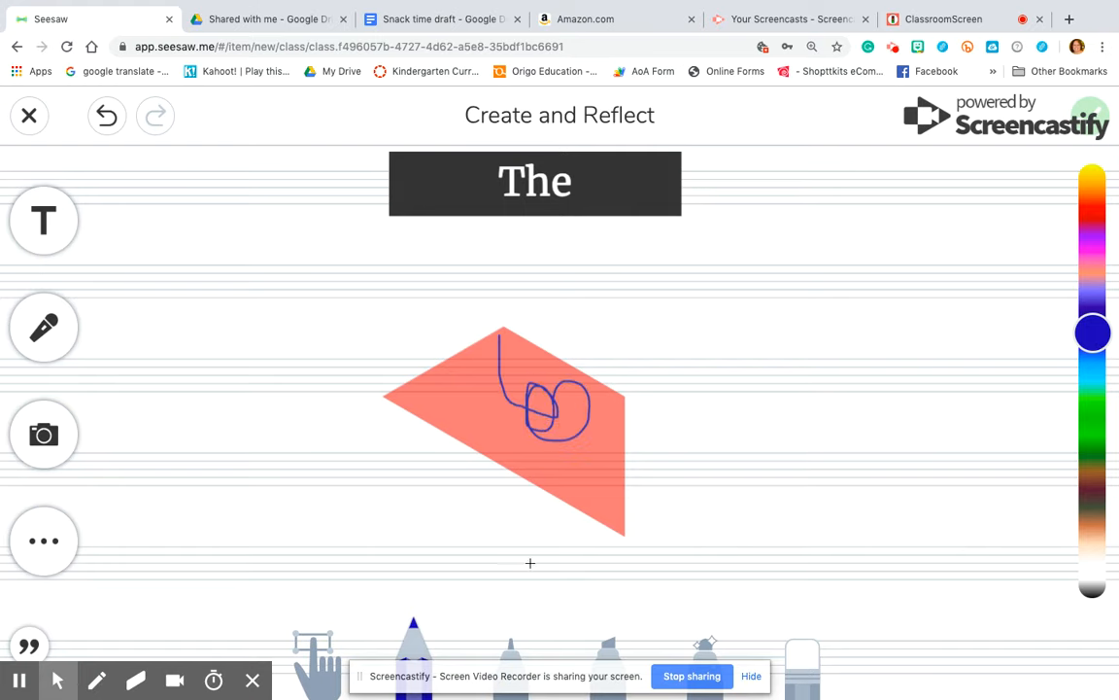
left_click(512, 640)
mouse_move(473, 394)
left_mouse_down()
mouse_move(662, 474)
mouse_move(727, 250)
mouse_move(515, 445)
mouse_move(759, 478)
mouse_move(787, 456)
left_mouse_up()
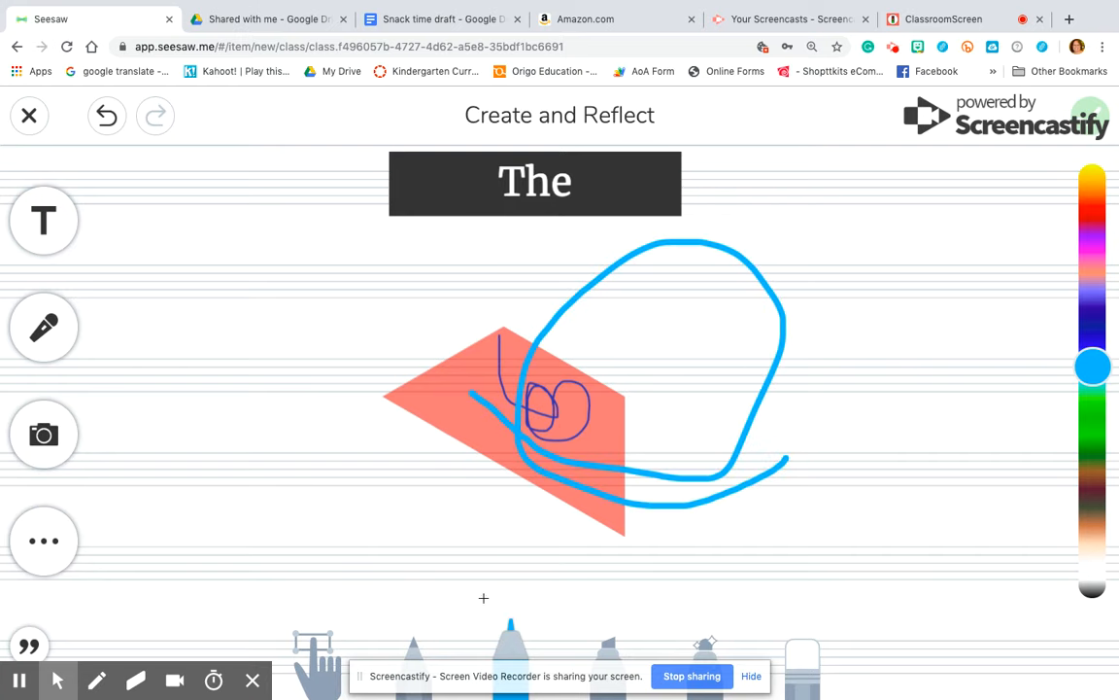
left_click(612, 653)
left_click_drag(403, 492, 730, 447)
Add magenta glow-pen strokes, then erase most of the scribbles
left_click(707, 649)
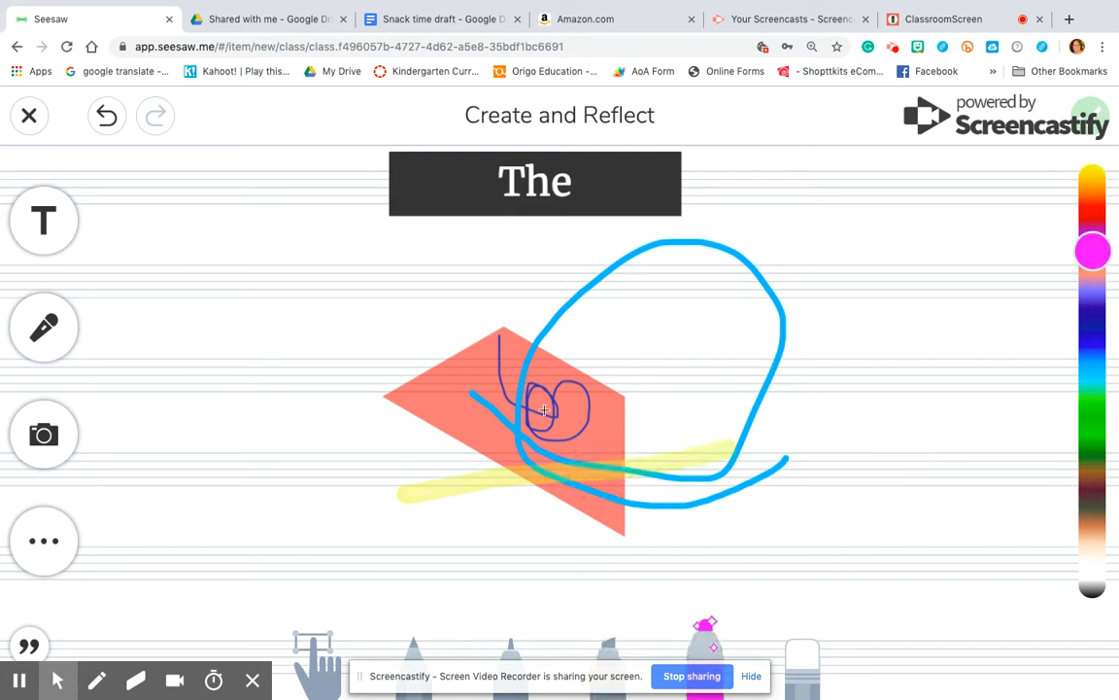
mouse_move(462, 358)
left_mouse_down()
mouse_move(708, 457)
mouse_move(542, 493)
mouse_move(491, 331)
mouse_move(352, 457)
mouse_move(719, 393)
mouse_move(354, 297)
mouse_move(555, 550)
mouse_move(738, 350)
mouse_move(408, 487)
mouse_move(618, 376)
mouse_move(580, 375)
mouse_move(789, 485)
mouse_move(532, 319)
mouse_move(707, 419)
mouse_move(732, 237)
mouse_move(421, 364)
left_mouse_up()
left_click(807, 680)
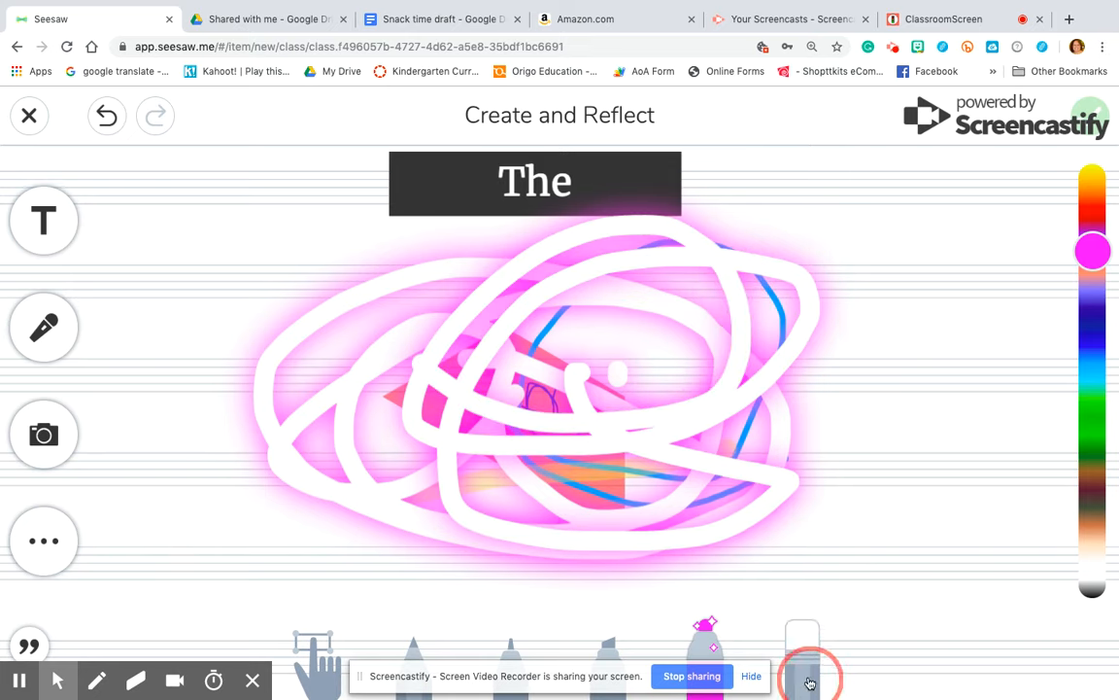
mouse_move(714, 467)
left_mouse_down()
mouse_move(368, 377)
mouse_move(850, 475)
mouse_move(447, 260)
mouse_move(242, 384)
mouse_move(253, 354)
mouse_move(330, 266)
mouse_move(593, 161)
mouse_move(250, 317)
mouse_move(319, 375)
mouse_move(613, 200)
mouse_move(550, 337)
mouse_move(492, 419)
mouse_move(575, 391)
mouse_move(830, 250)
mouse_move(475, 602)
mouse_move(794, 394)
mouse_move(884, 393)
mouse_move(767, 450)
mouse_move(564, 625)
mouse_move(459, 529)
mouse_move(667, 240)
mouse_move(724, 192)
left_mouse_up()
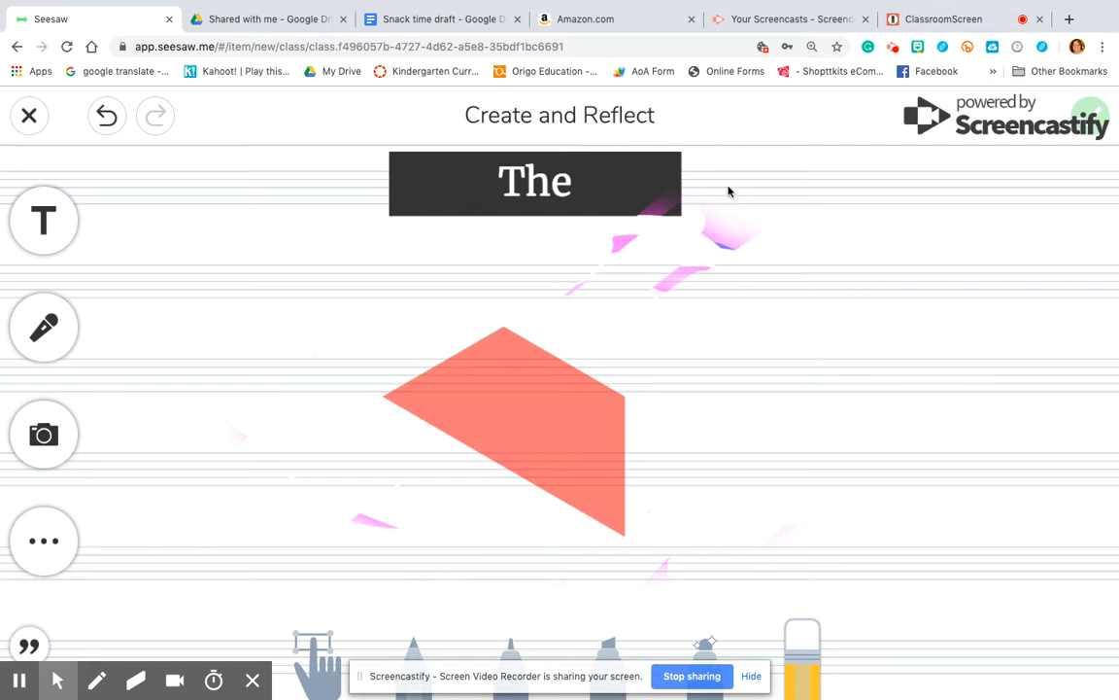